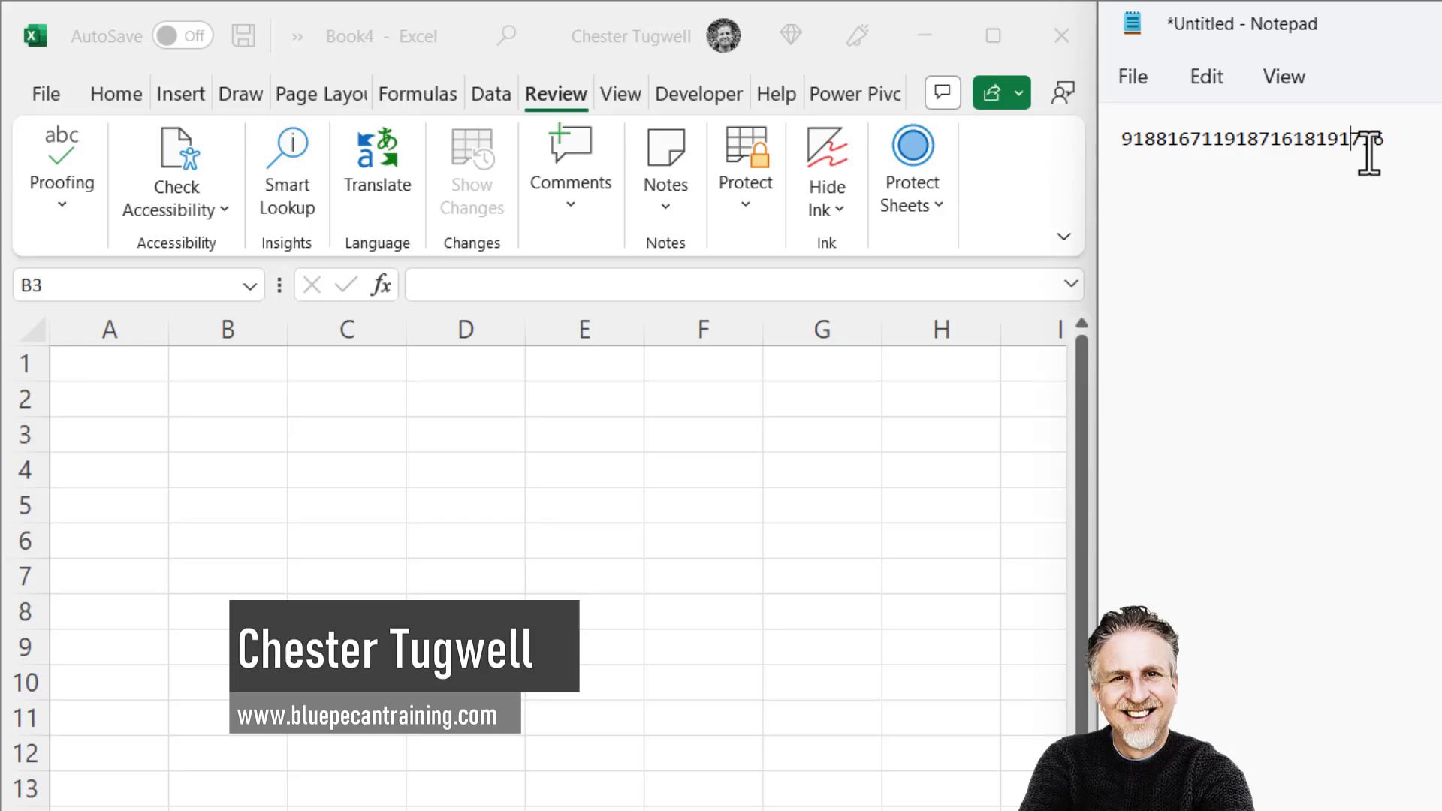
{"action": "left_click_drag", "start_coordinate": [1401, 139], "coordinate": [1114, 135]}
{"action": "key", "text": "ctrl+c"}
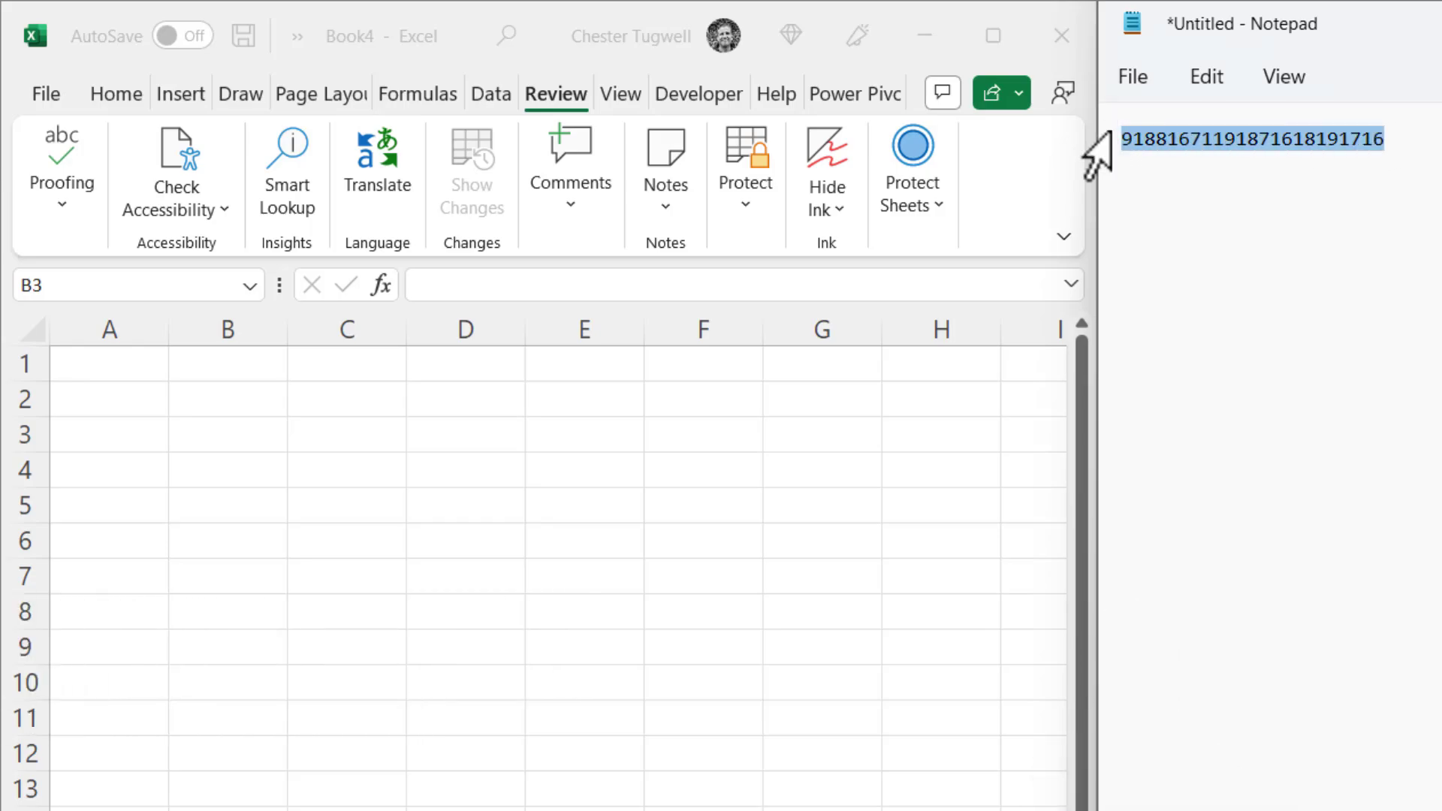
Paste the serial number into B2 and apply Number format, showing 9.18816711918716E+22
{"action": "left_click", "coordinate": [232, 420]}
{"action": "left_click", "coordinate": [235, 399]}
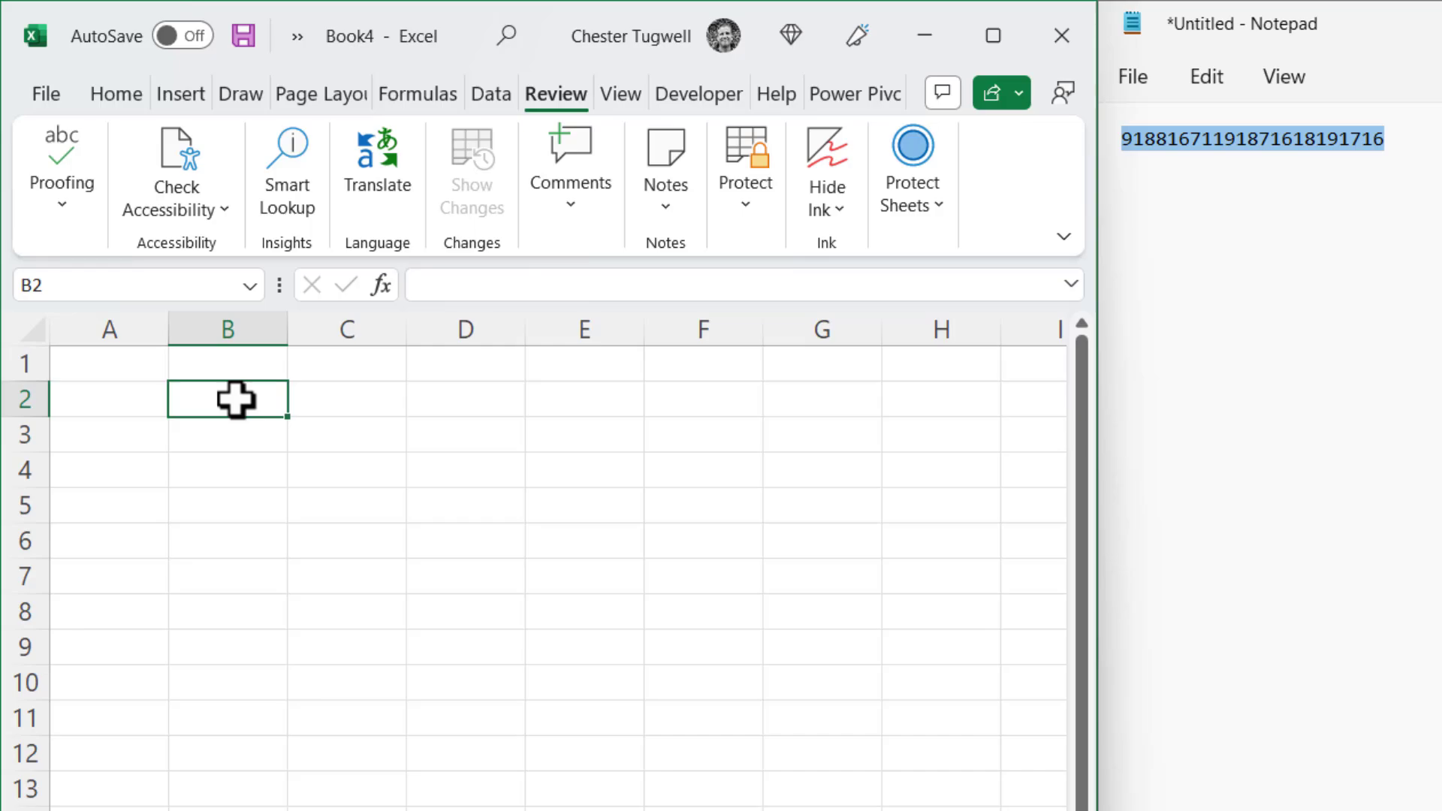
{"action": "key", "text": "ctrl+v"}
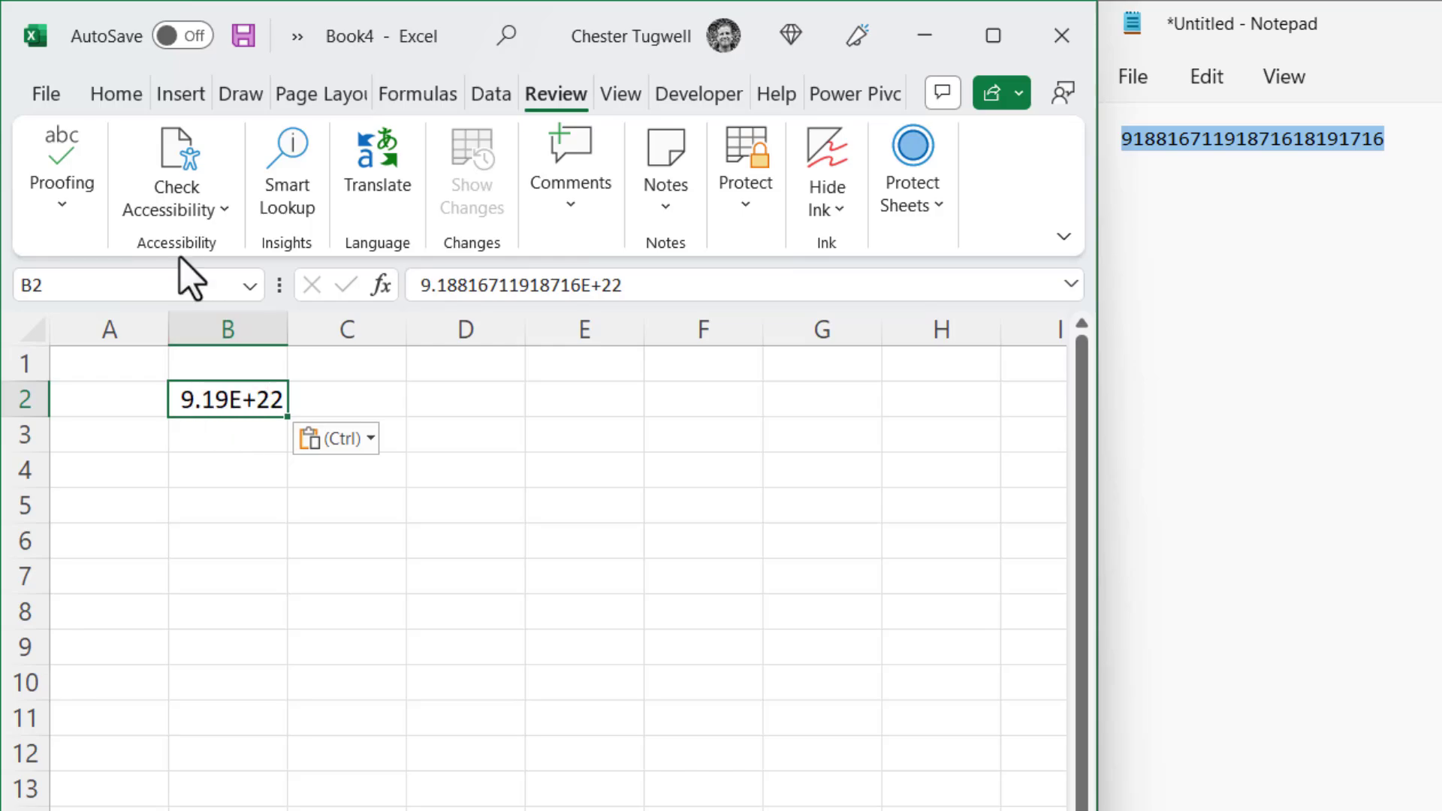
{"action": "left_click", "coordinate": [117, 95]}
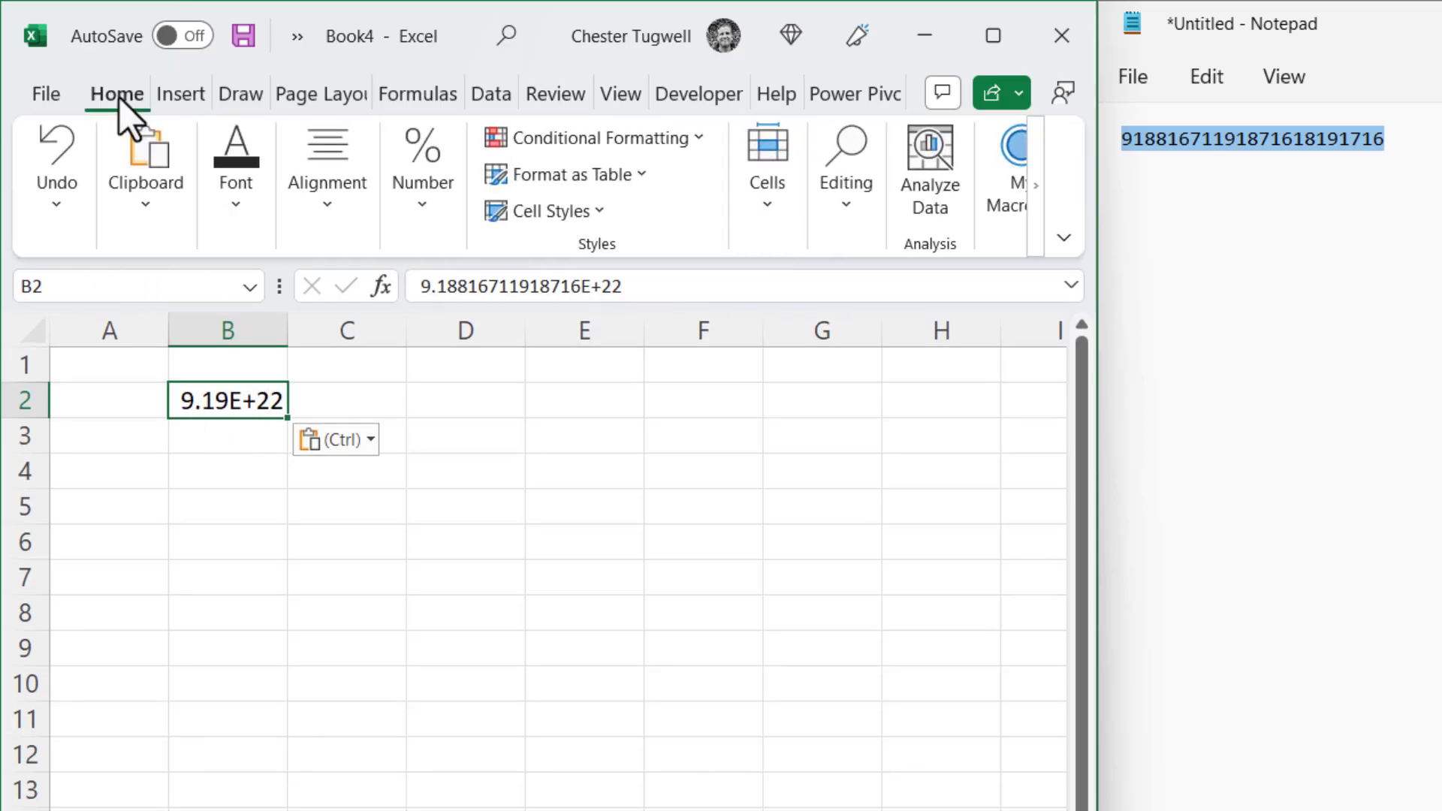
{"action": "left_click", "coordinate": [425, 215]}
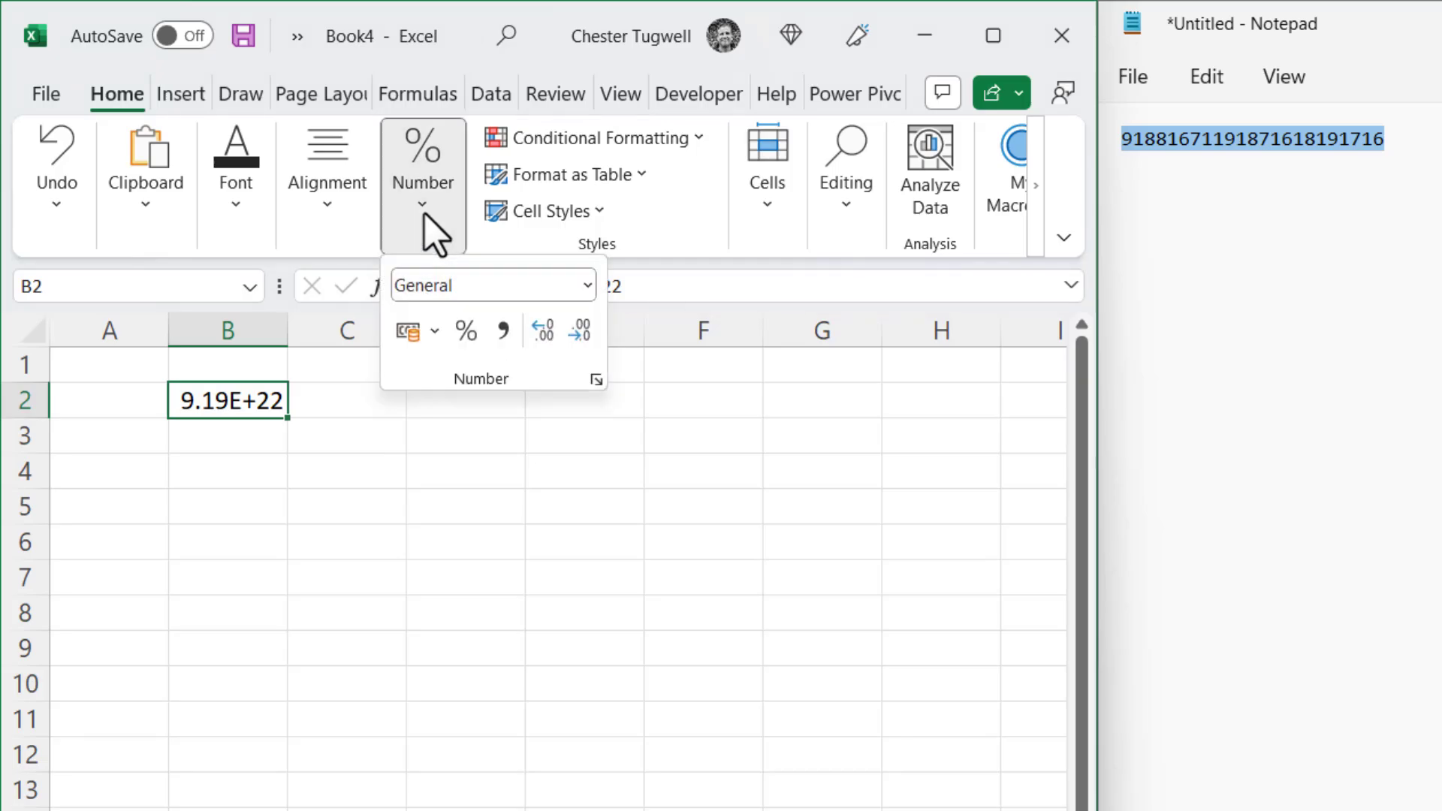
{"action": "left_click", "coordinate": [586, 285]}
{"action": "left_click", "coordinate": [557, 410]}
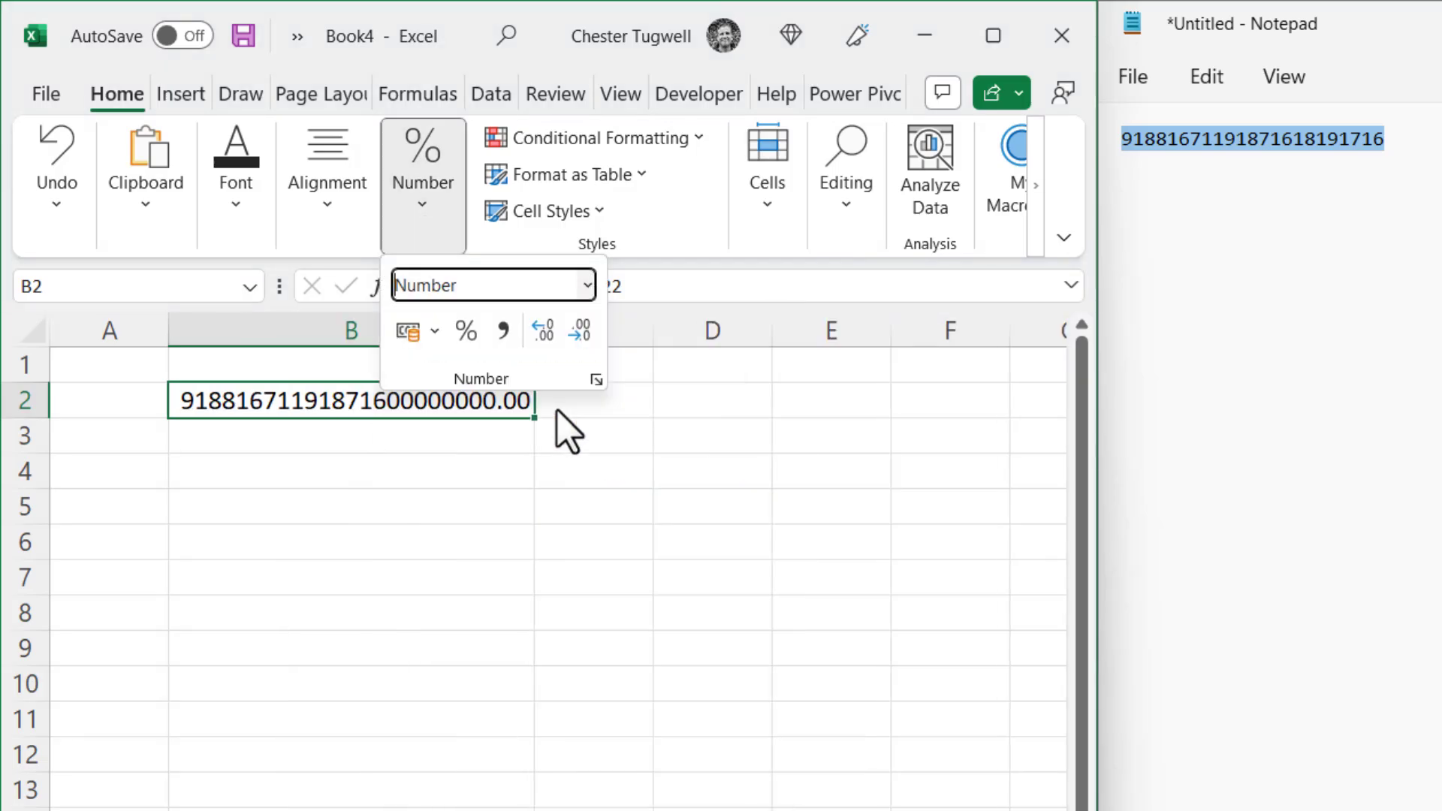
{"action": "left_click", "coordinate": [384, 422]}
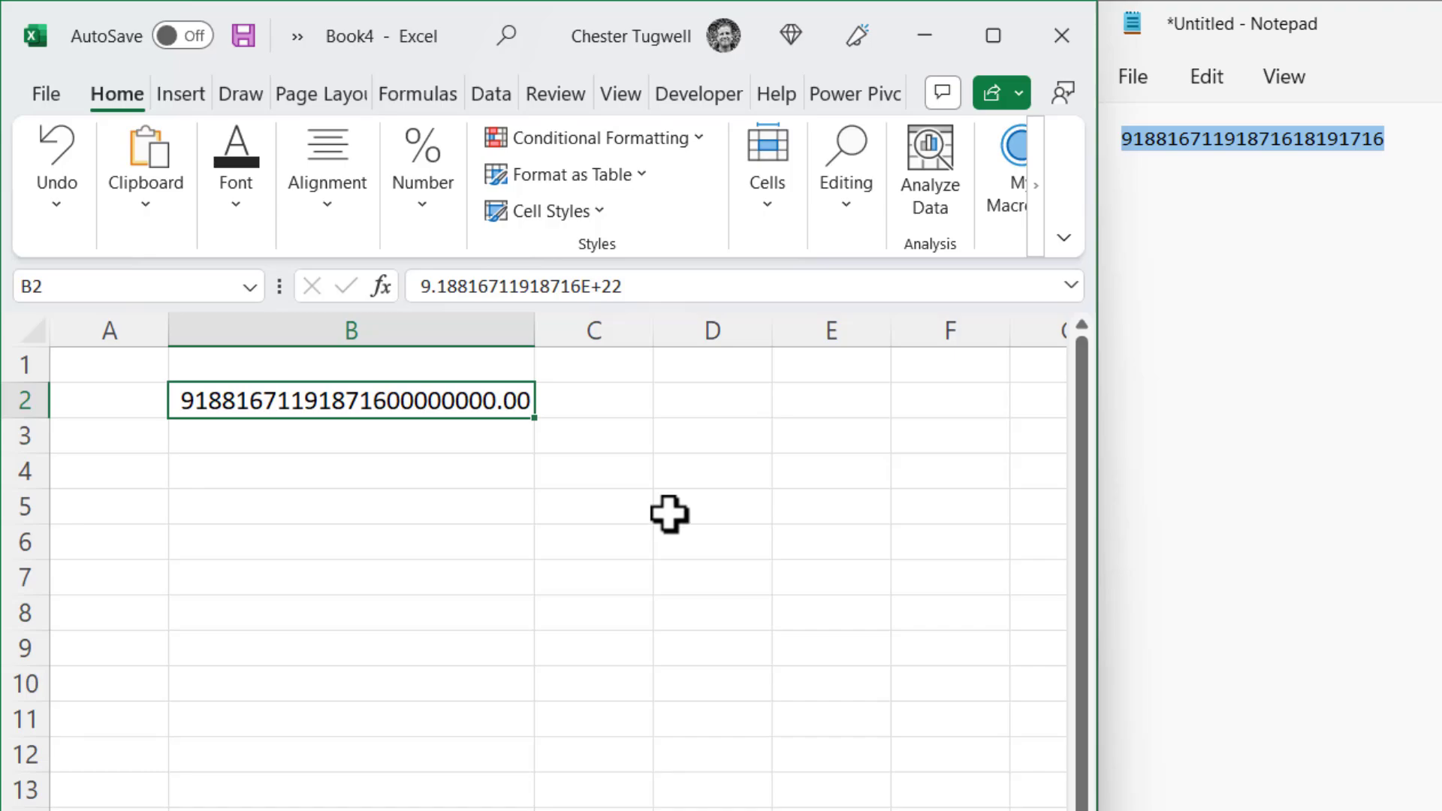
Enter the serial number in B4 as text using a leading apostrophe
{"action": "double_click", "coordinate": [227, 471]}
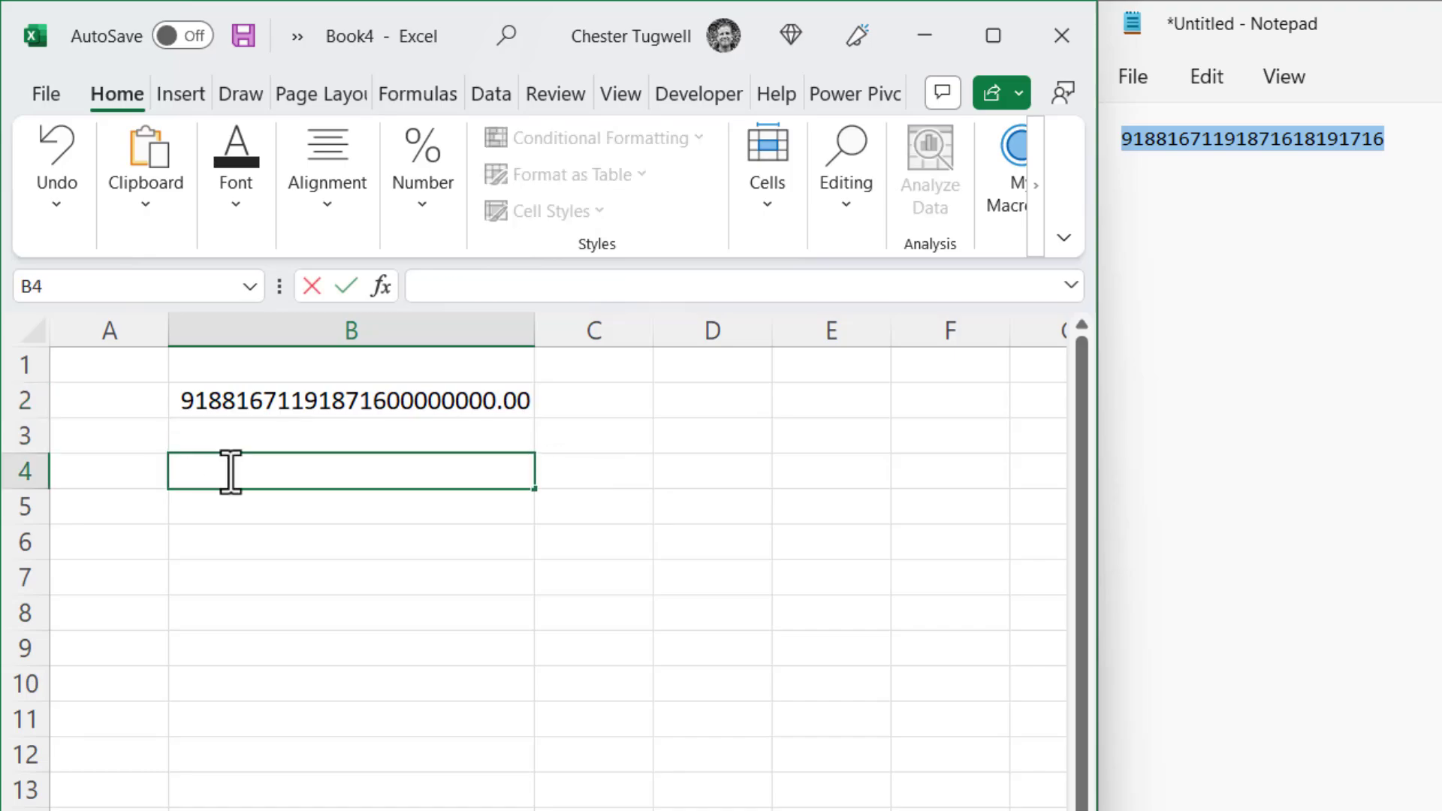
{"action": "type", "text": "'"}
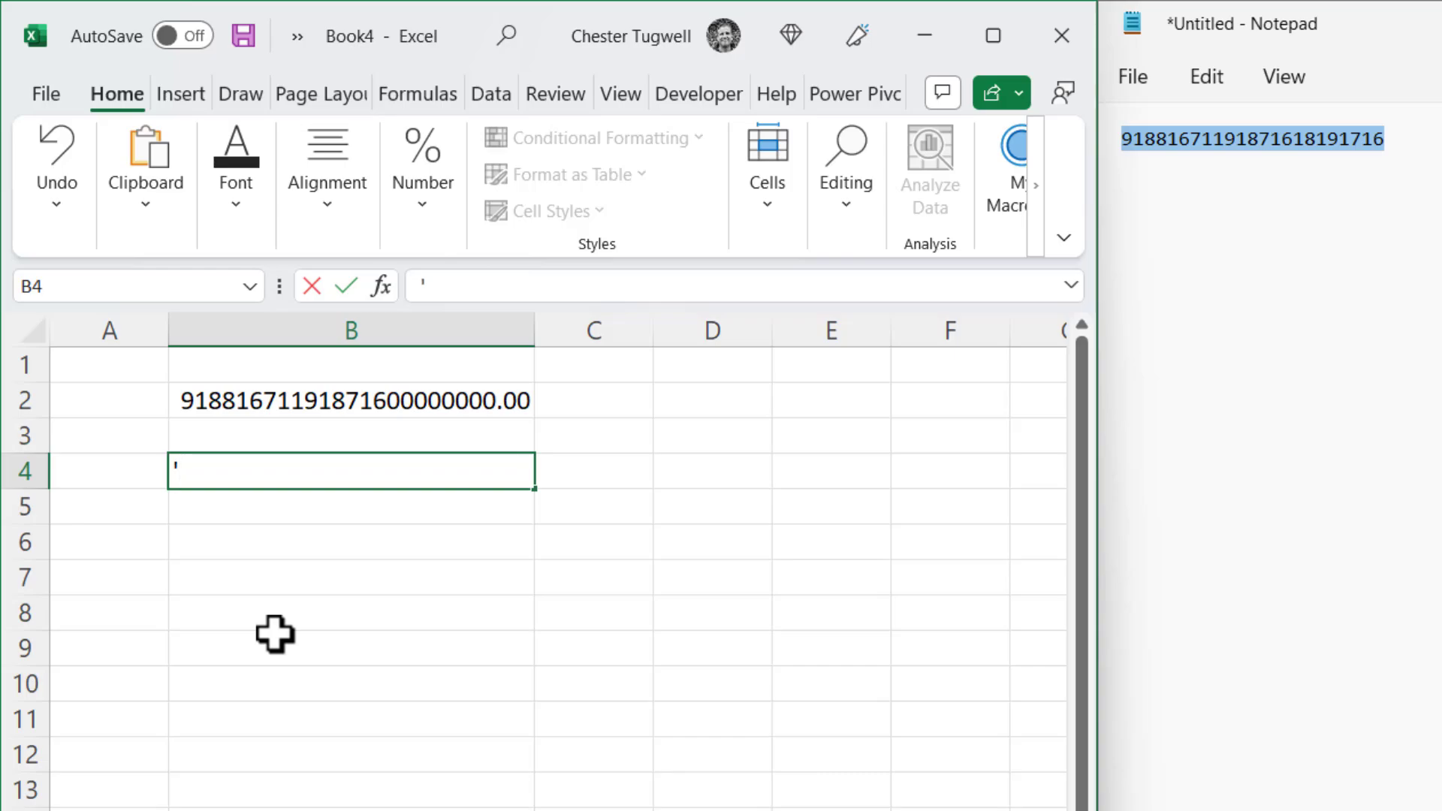
{"action": "key", "text": "ctrl+v"}
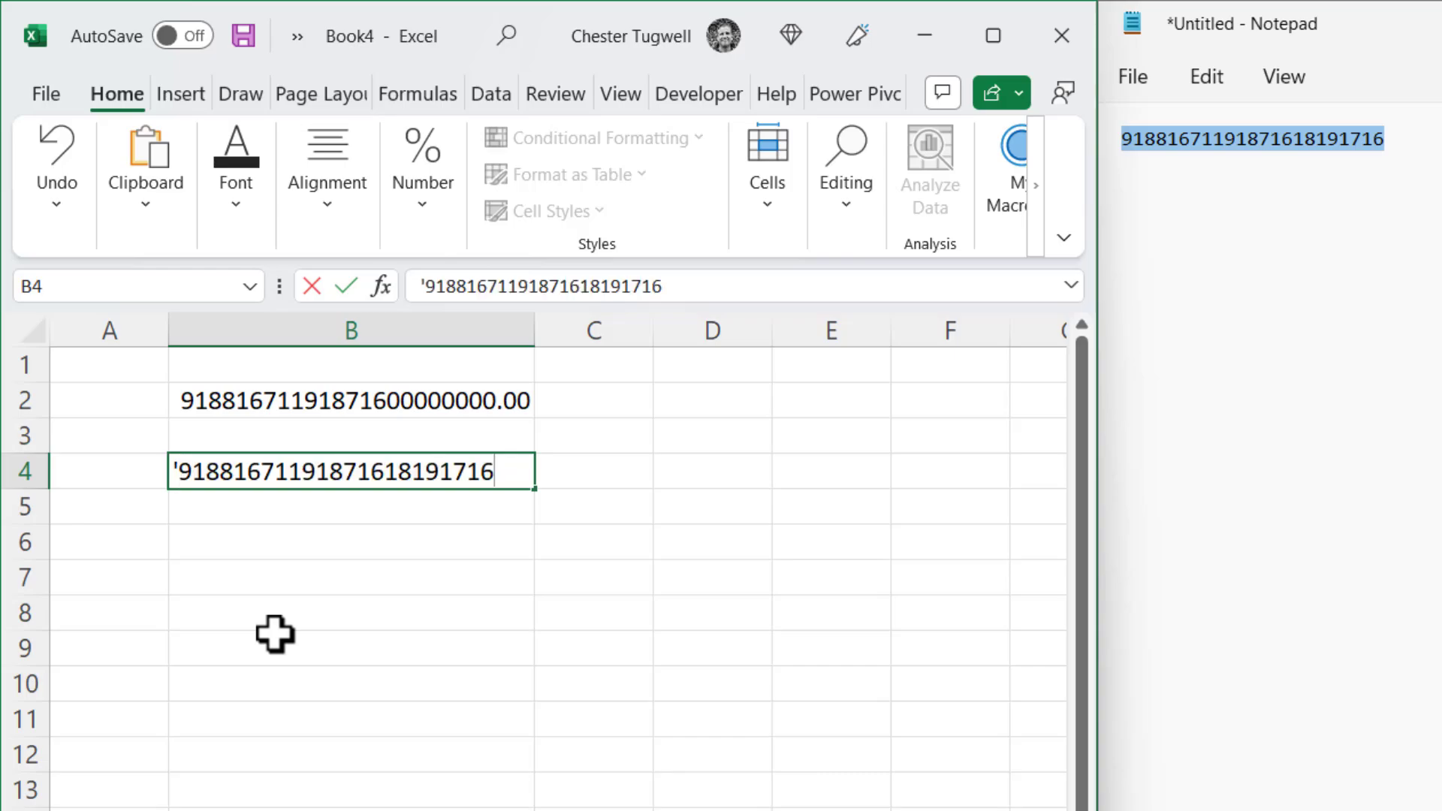
{"action": "key", "text": "Return"}
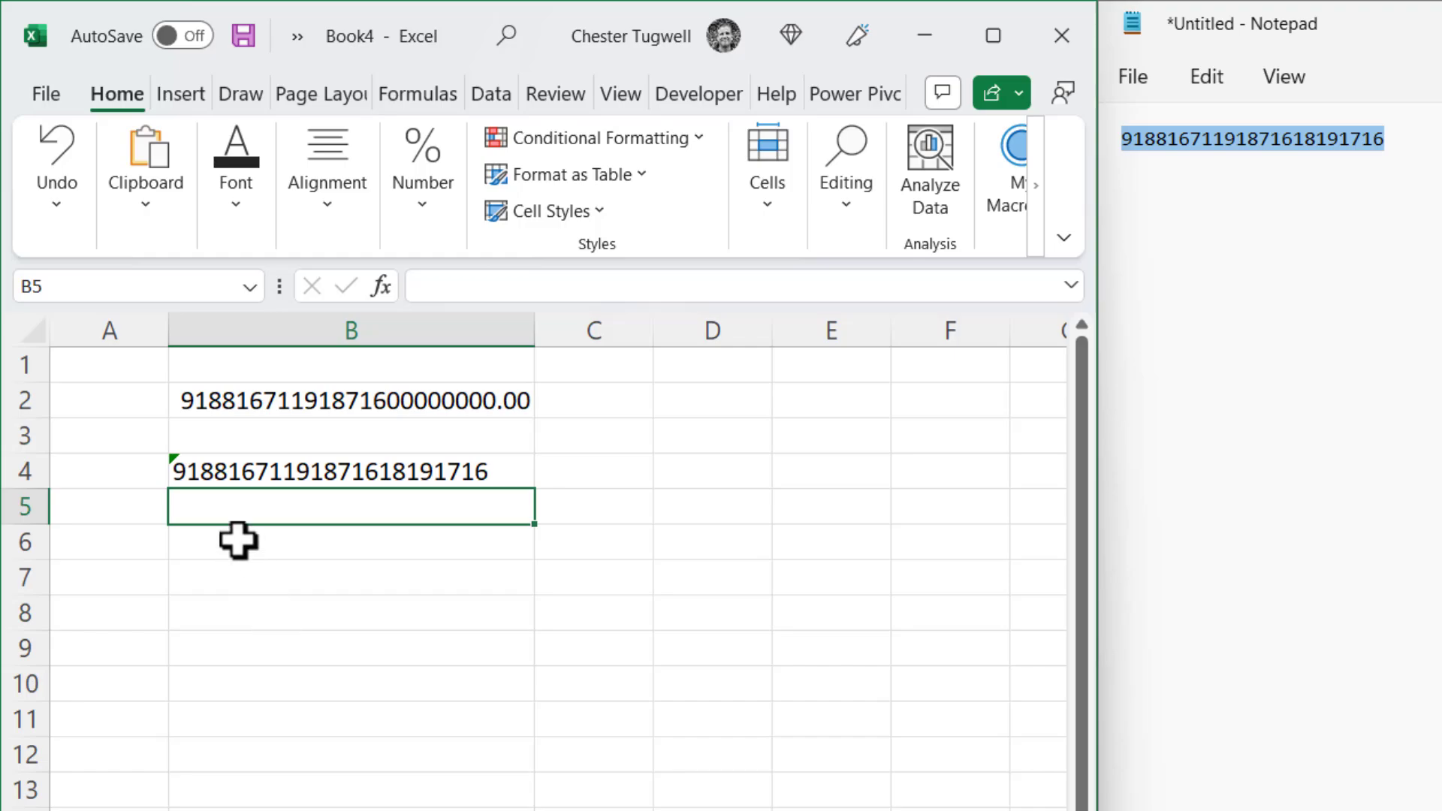
Ignore the number-stored-as-text warning on B4
{"action": "left_click", "coordinate": [190, 472]}
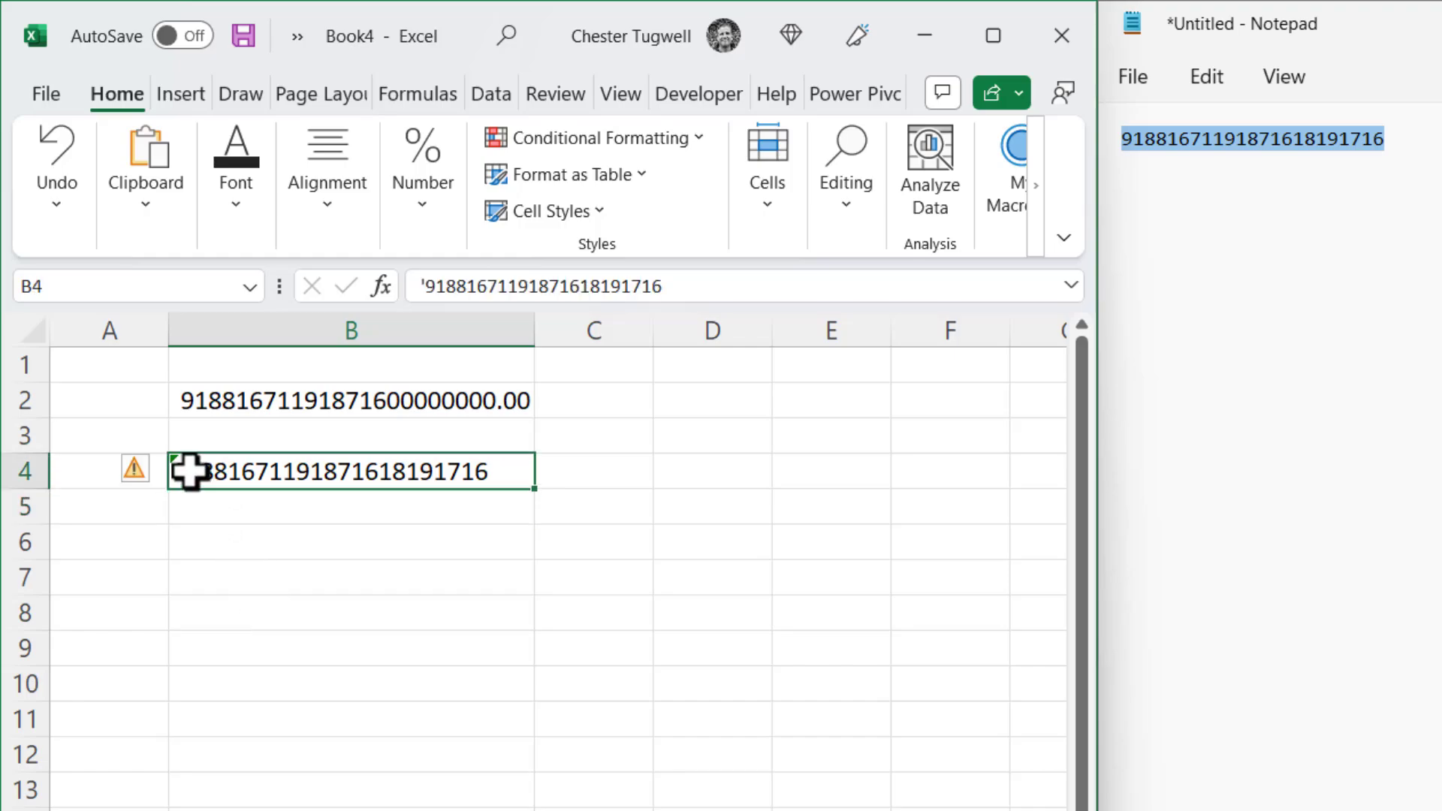
{"action": "left_click", "coordinate": [135, 470]}
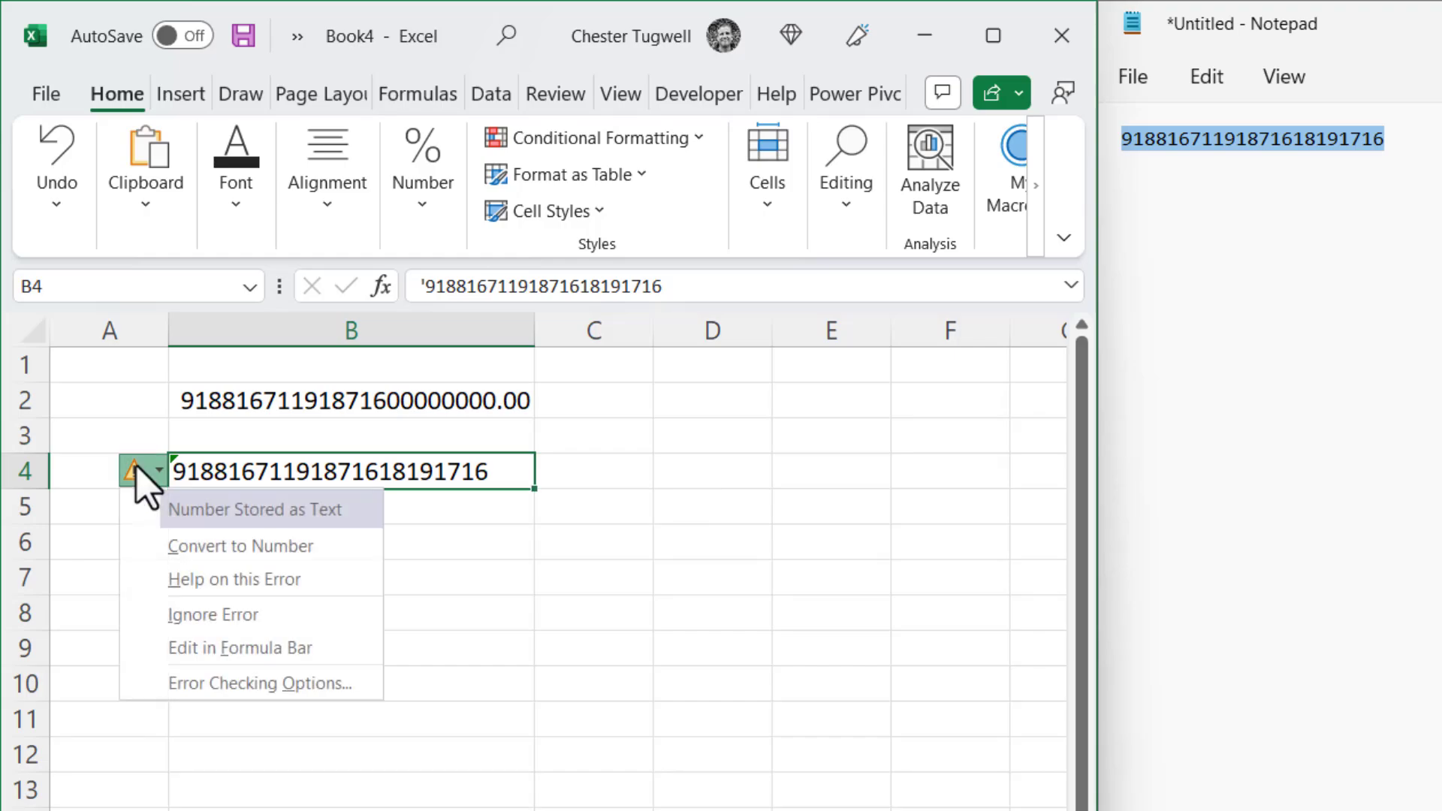
{"action": "left_click", "coordinate": [177, 616]}
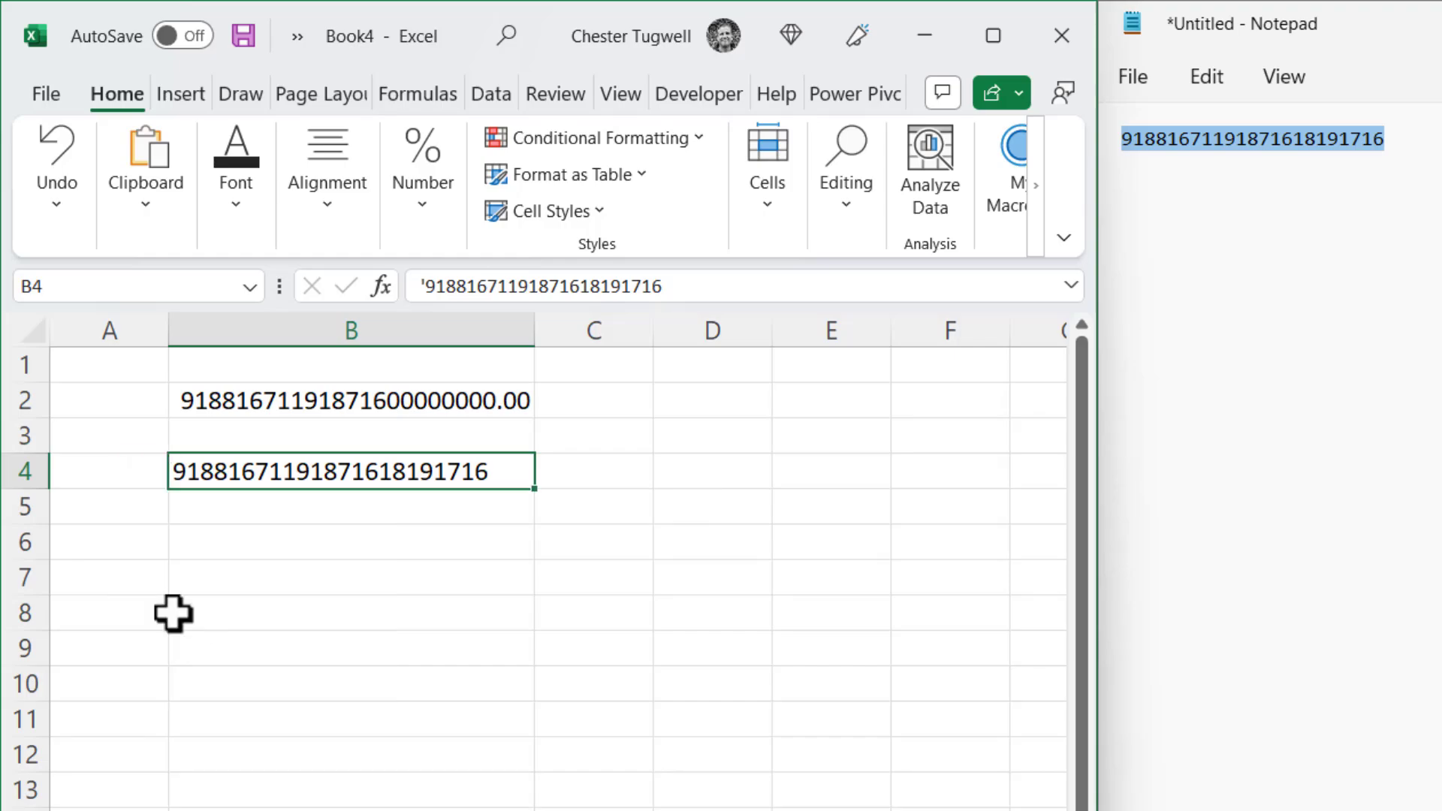
Maximize Excel and format cells F3:F20 as Text
{"action": "left_click", "coordinate": [993, 36]}
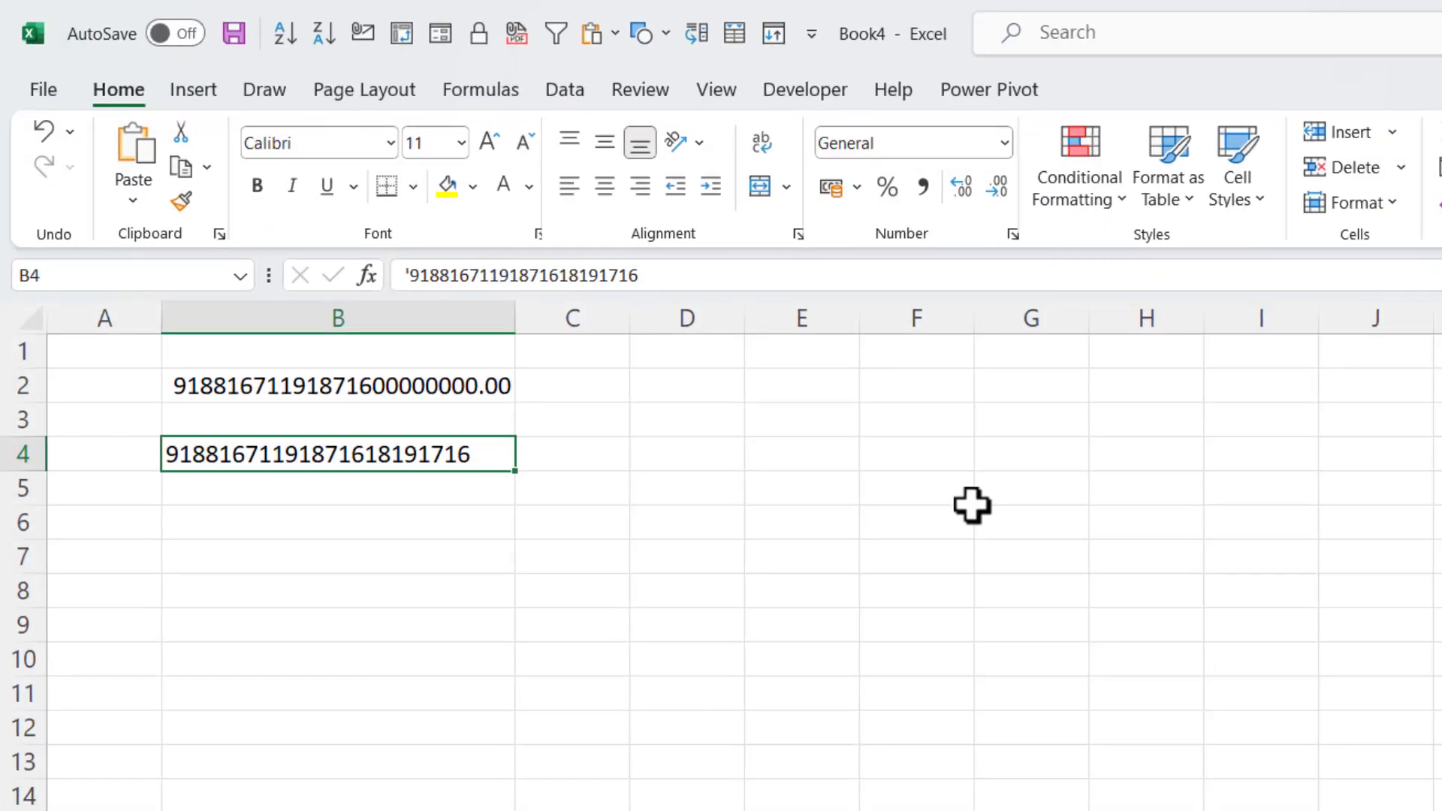
{"action": "left_click", "coordinate": [322, 470]}
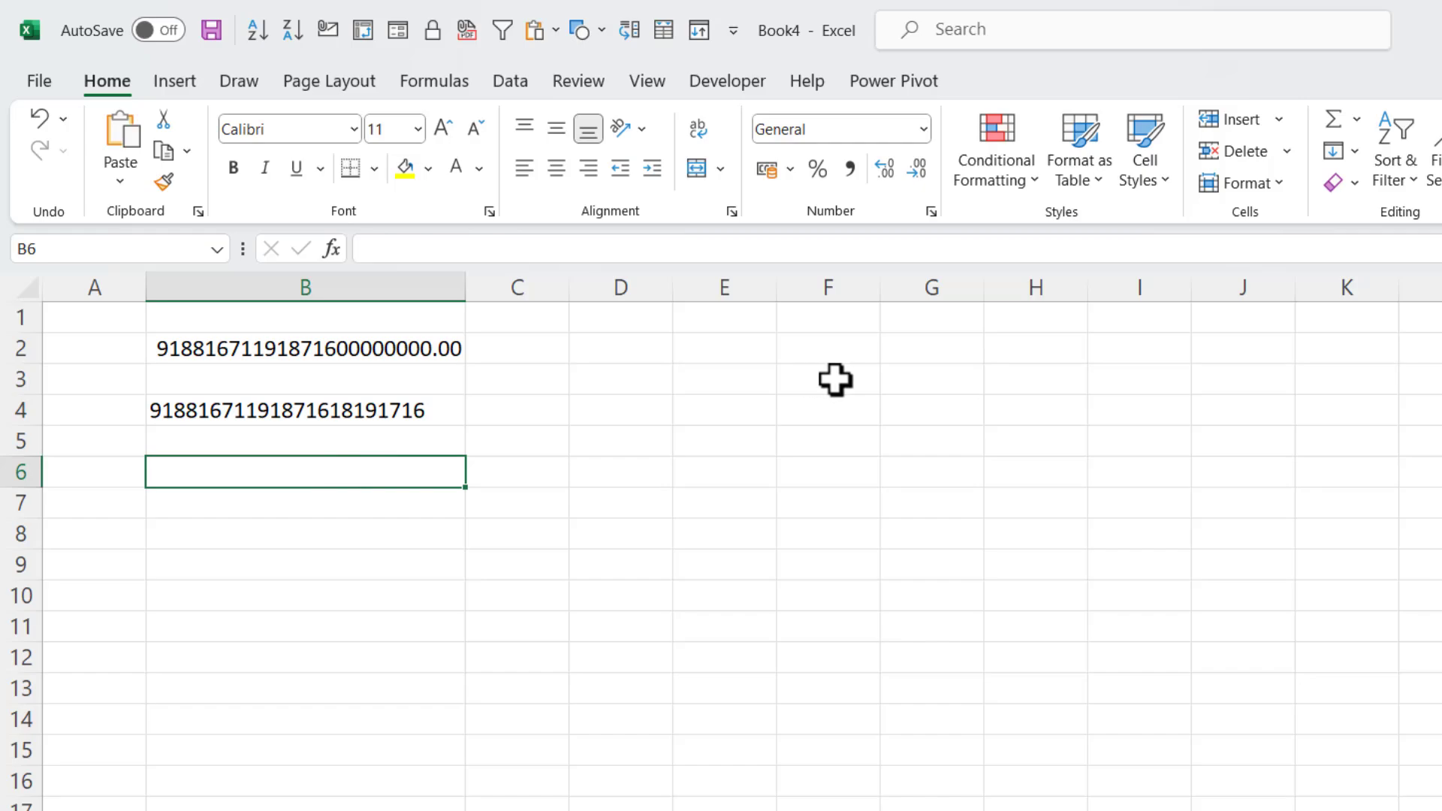
{"action": "left_click_drag", "start_coordinate": [836, 376], "coordinate": [834, 810]}
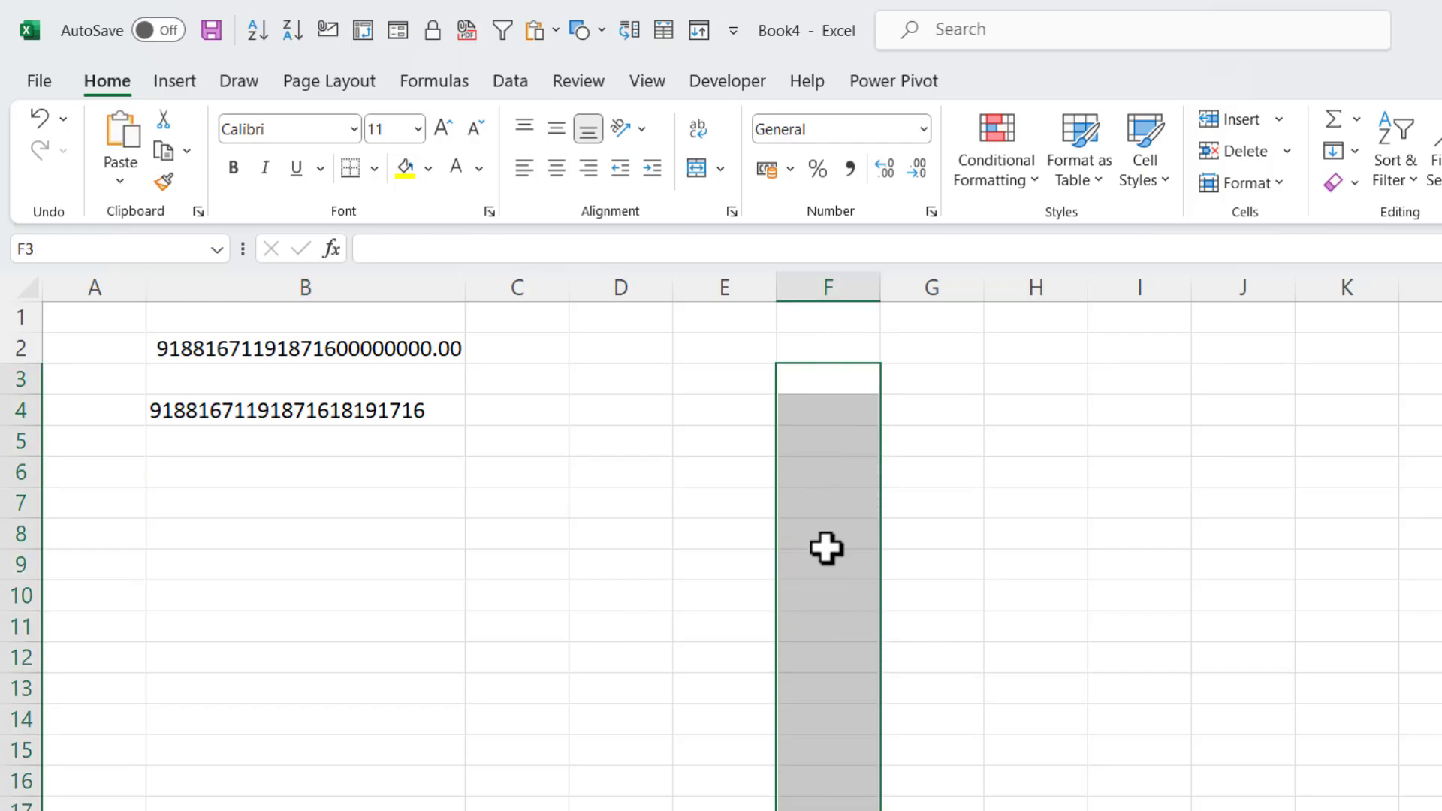
{"action": "left_click", "coordinate": [925, 129]}
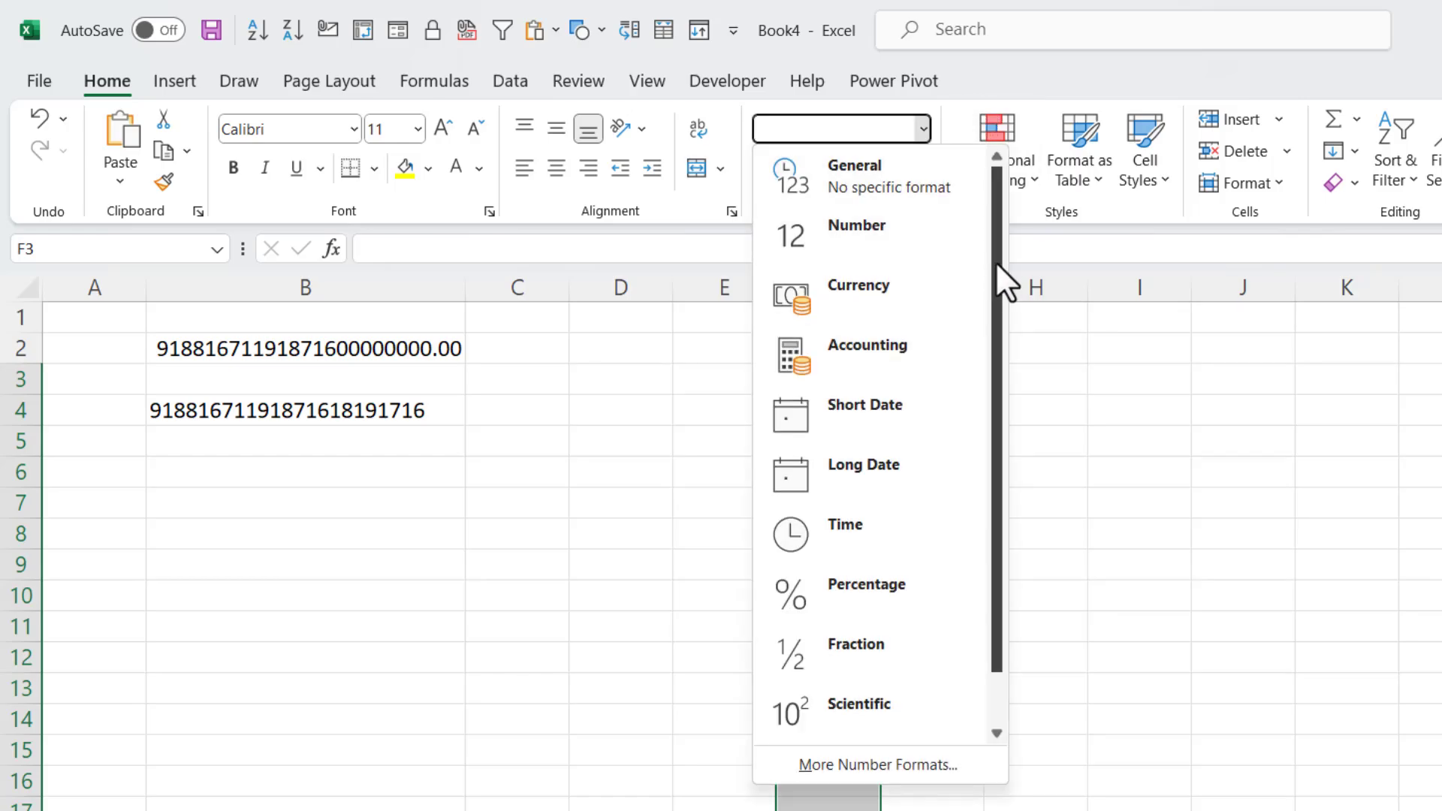
{"action": "left_click_drag", "start_coordinate": [994, 261], "coordinate": [1001, 426]}
{"action": "left_click", "coordinate": [864, 707]}
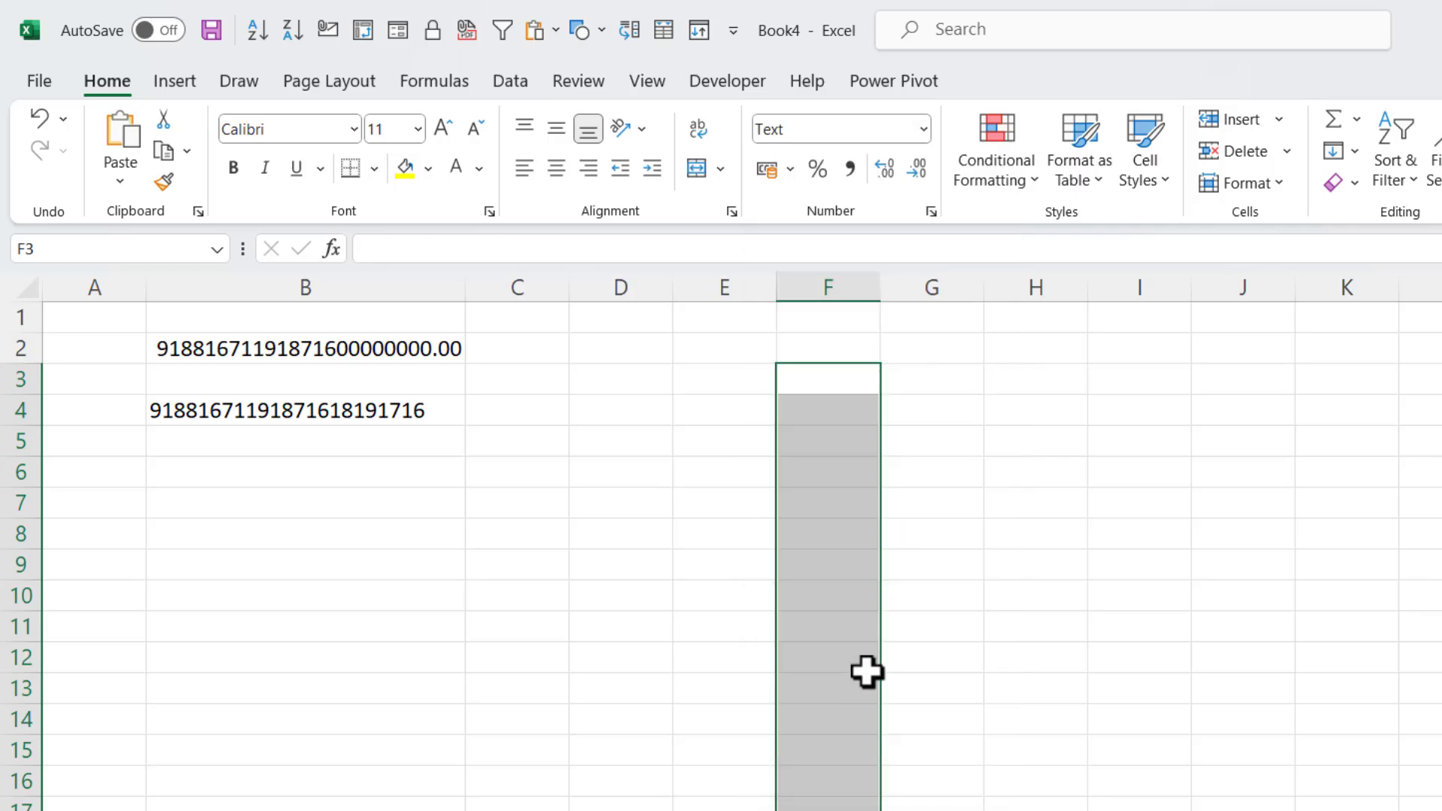
Widen column F, paste the full serial number into F3, and ignore its warning
{"action": "left_click_drag", "start_coordinate": [882, 296], "coordinate": [1083, 297]}
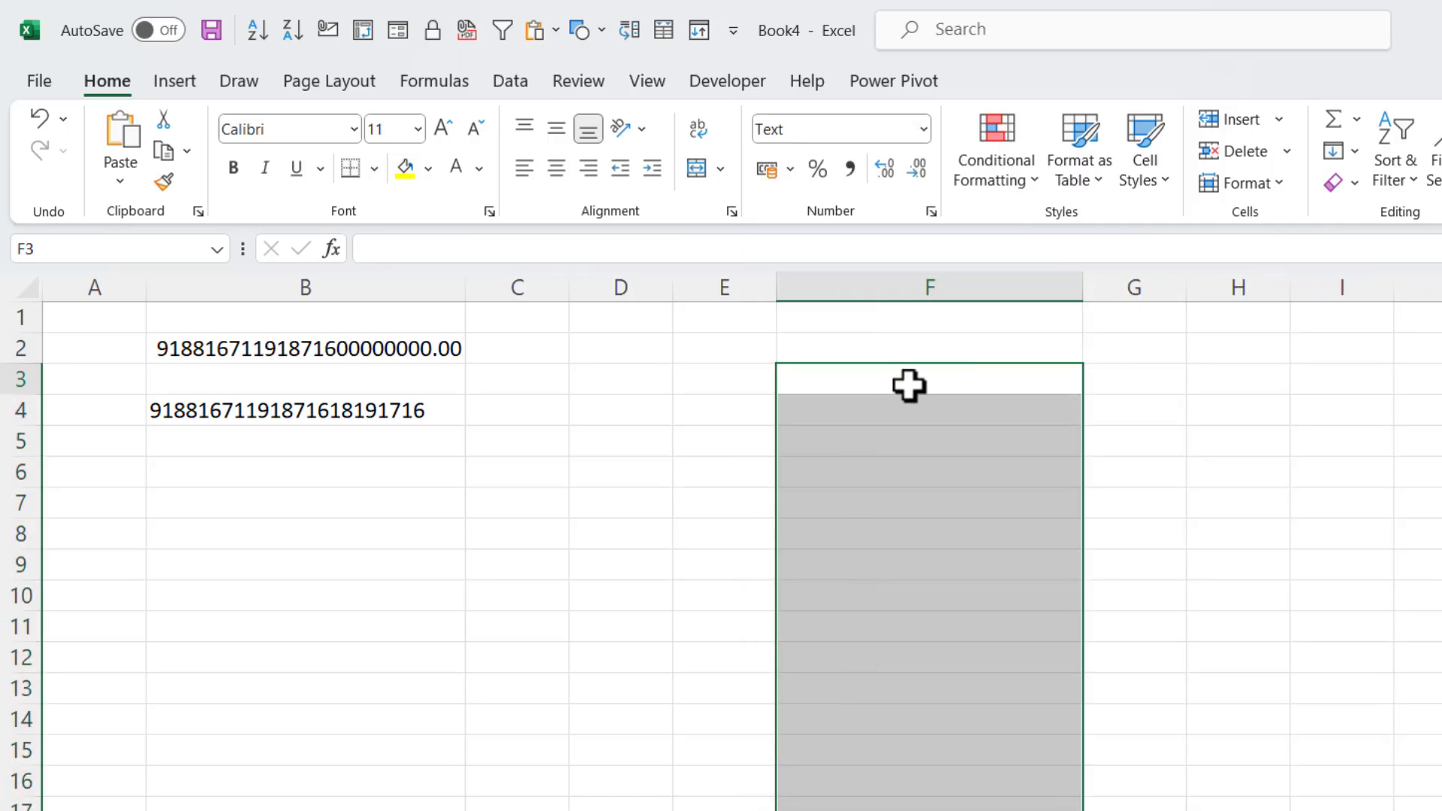
{"action": "double_click", "coordinate": [912, 389]}
{"action": "key", "text": "ctrl+v"}
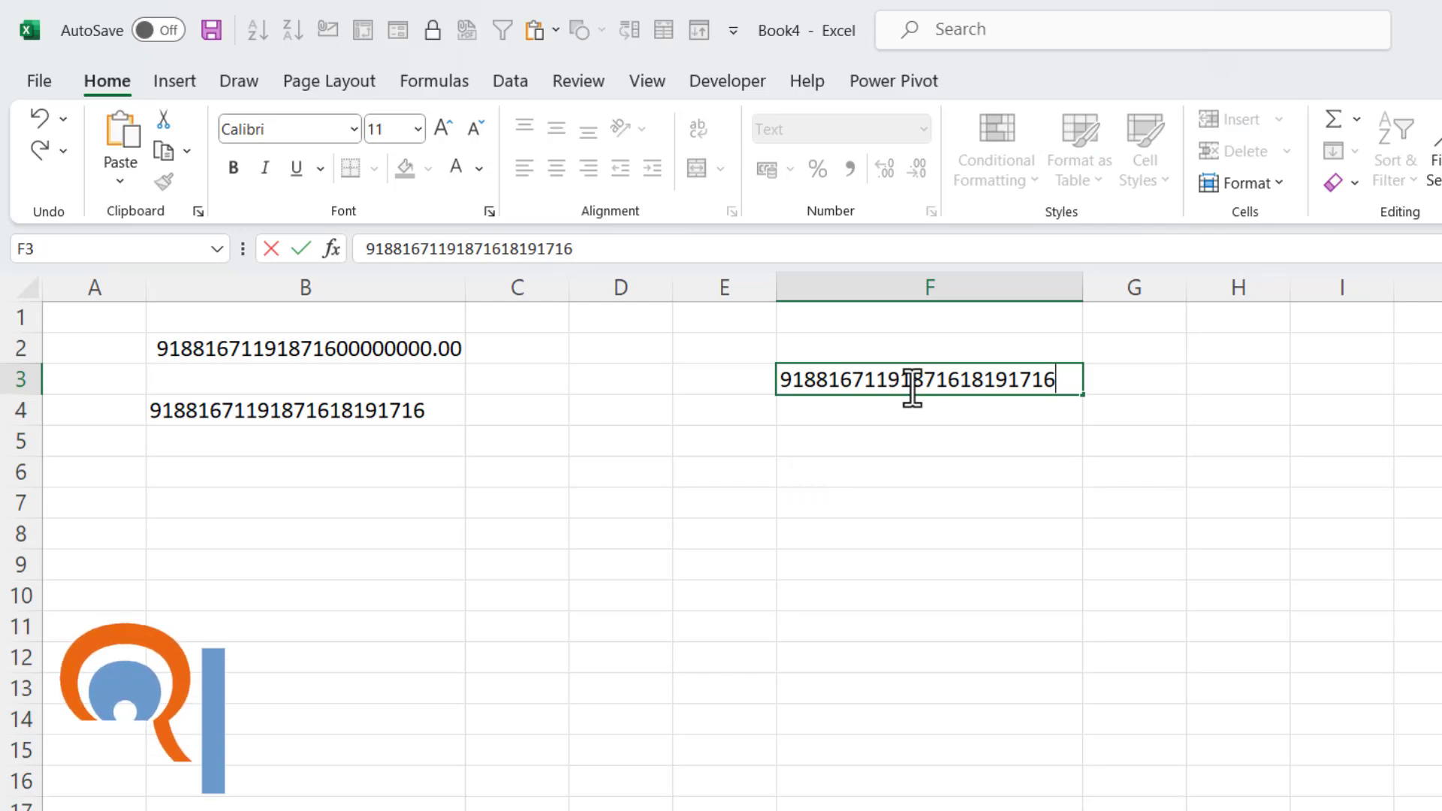
{"action": "key", "text": "Return"}
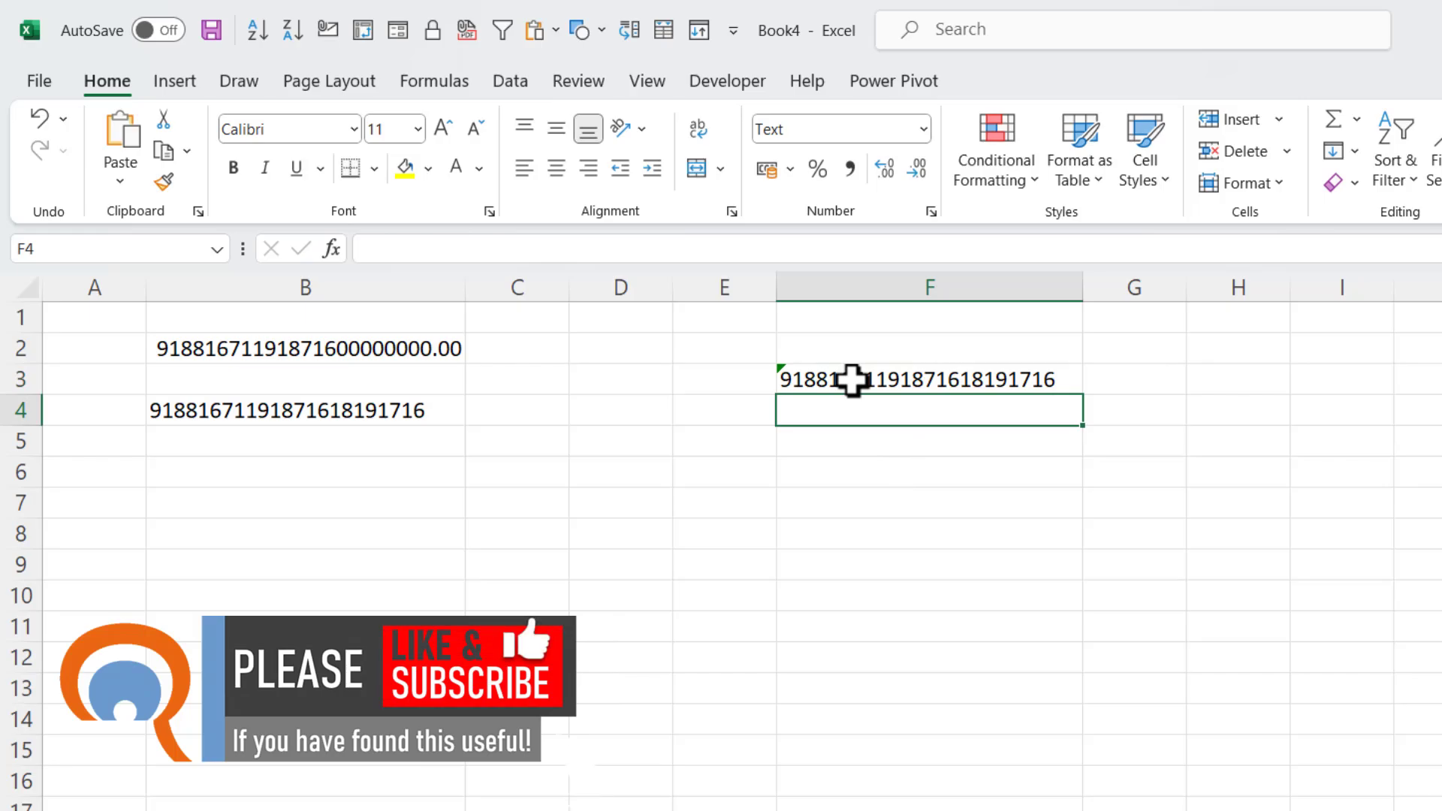
{"action": "left_click_drag", "start_coordinate": [1083, 293], "coordinate": [1147, 293]}
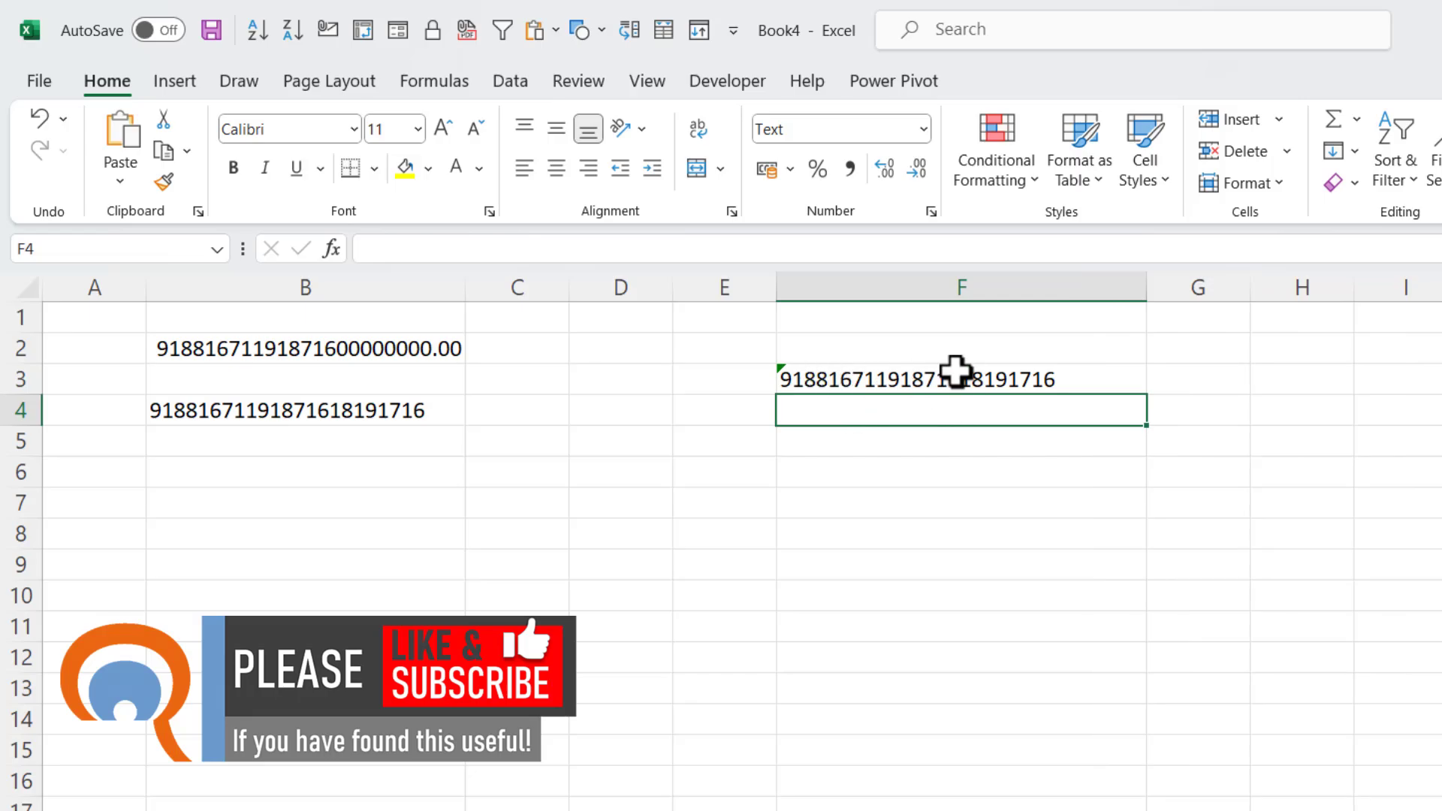
{"action": "left_click", "coordinate": [824, 381]}
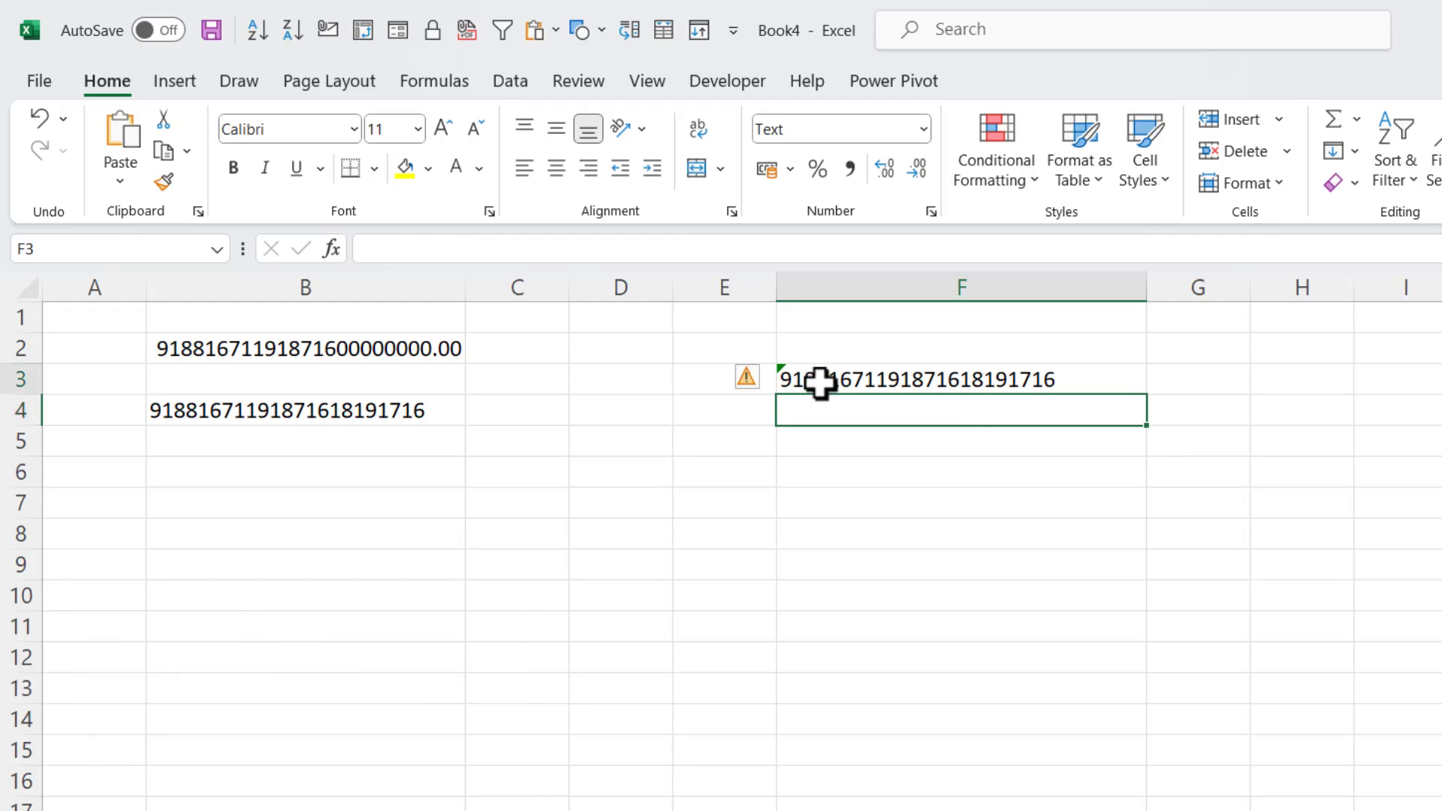
{"action": "left_click", "coordinate": [750, 378]}
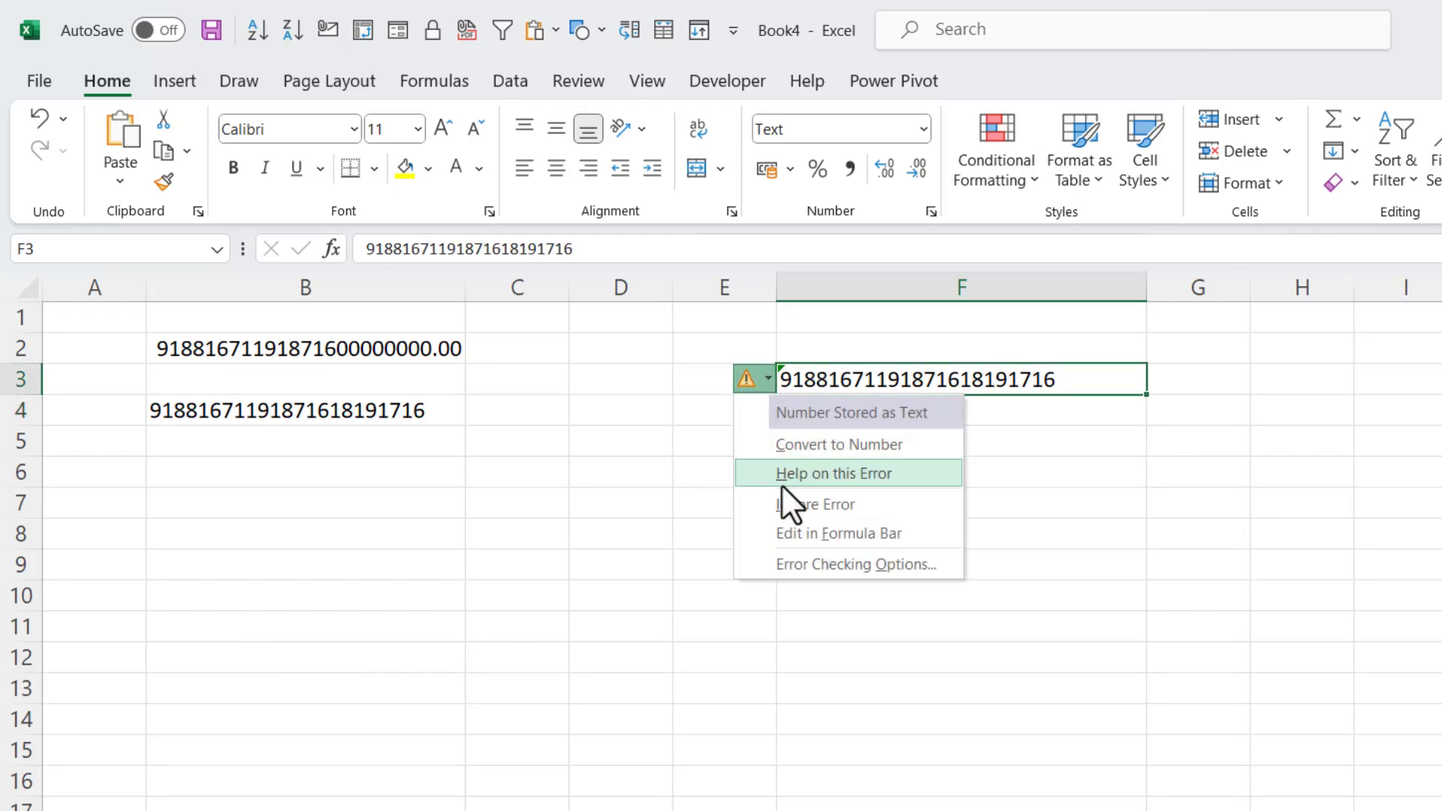
{"action": "left_click", "coordinate": [786, 506]}
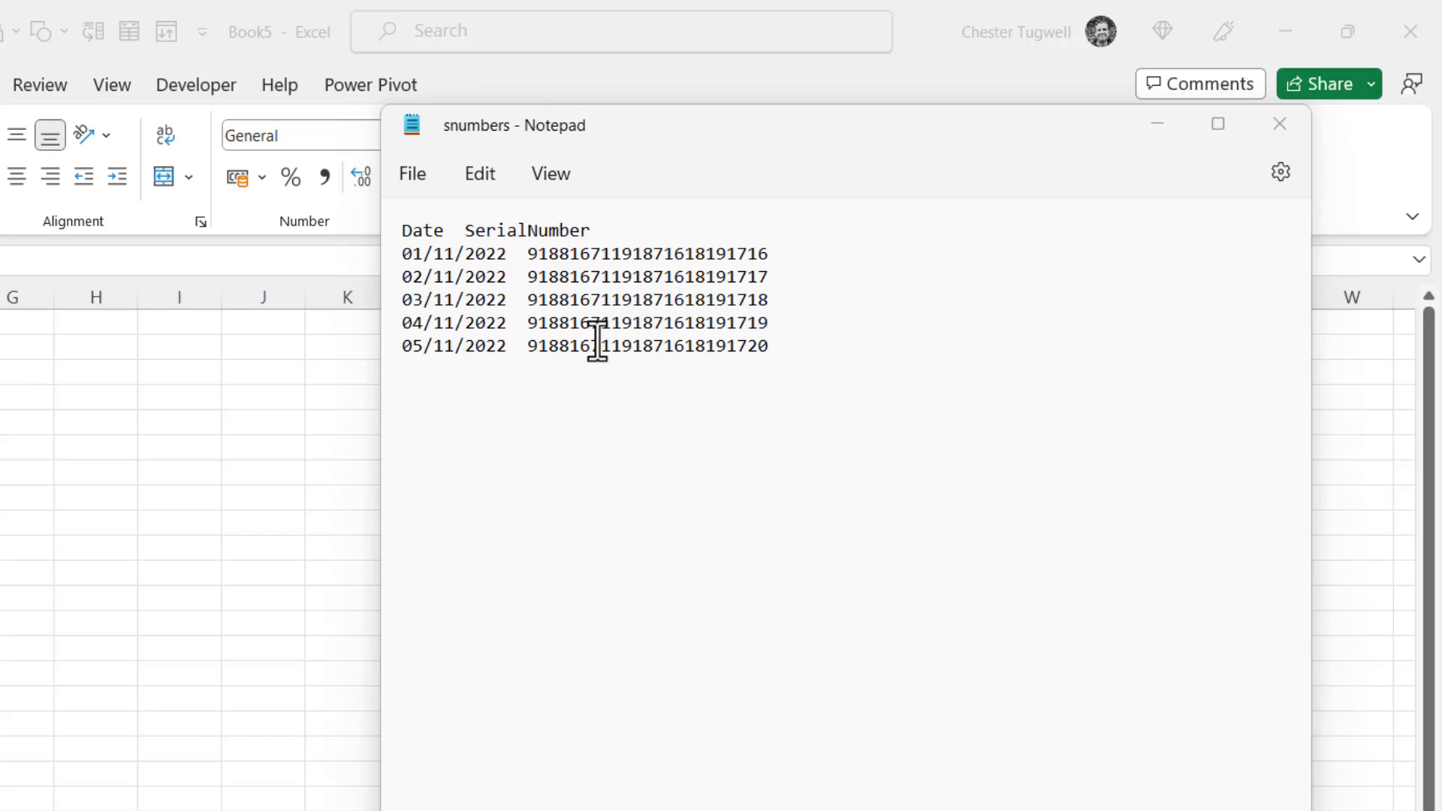
Close the snumbers note and go to Excel's File backstage
{"action": "left_click", "coordinate": [1281, 125]}
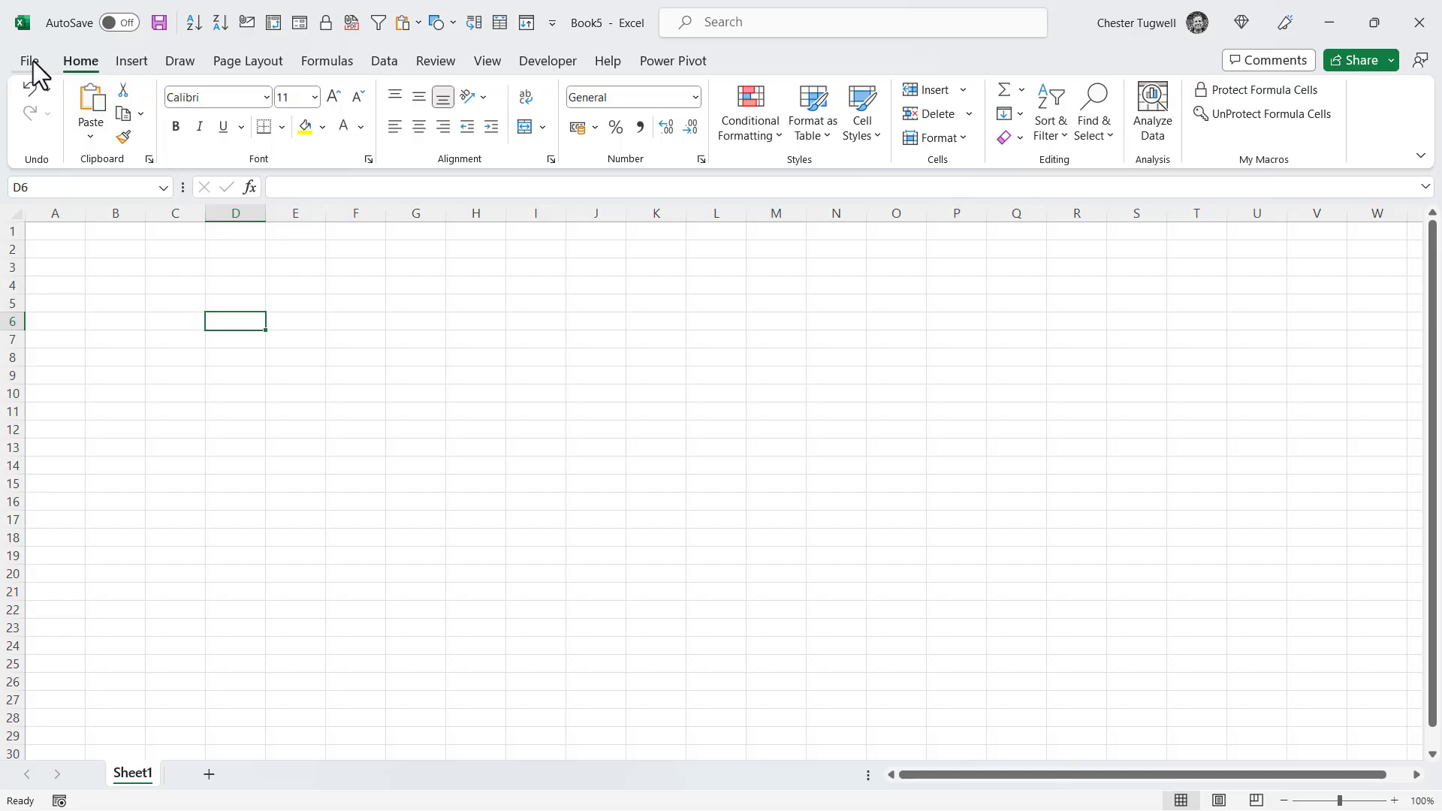
{"action": "left_click", "coordinate": [30, 61]}
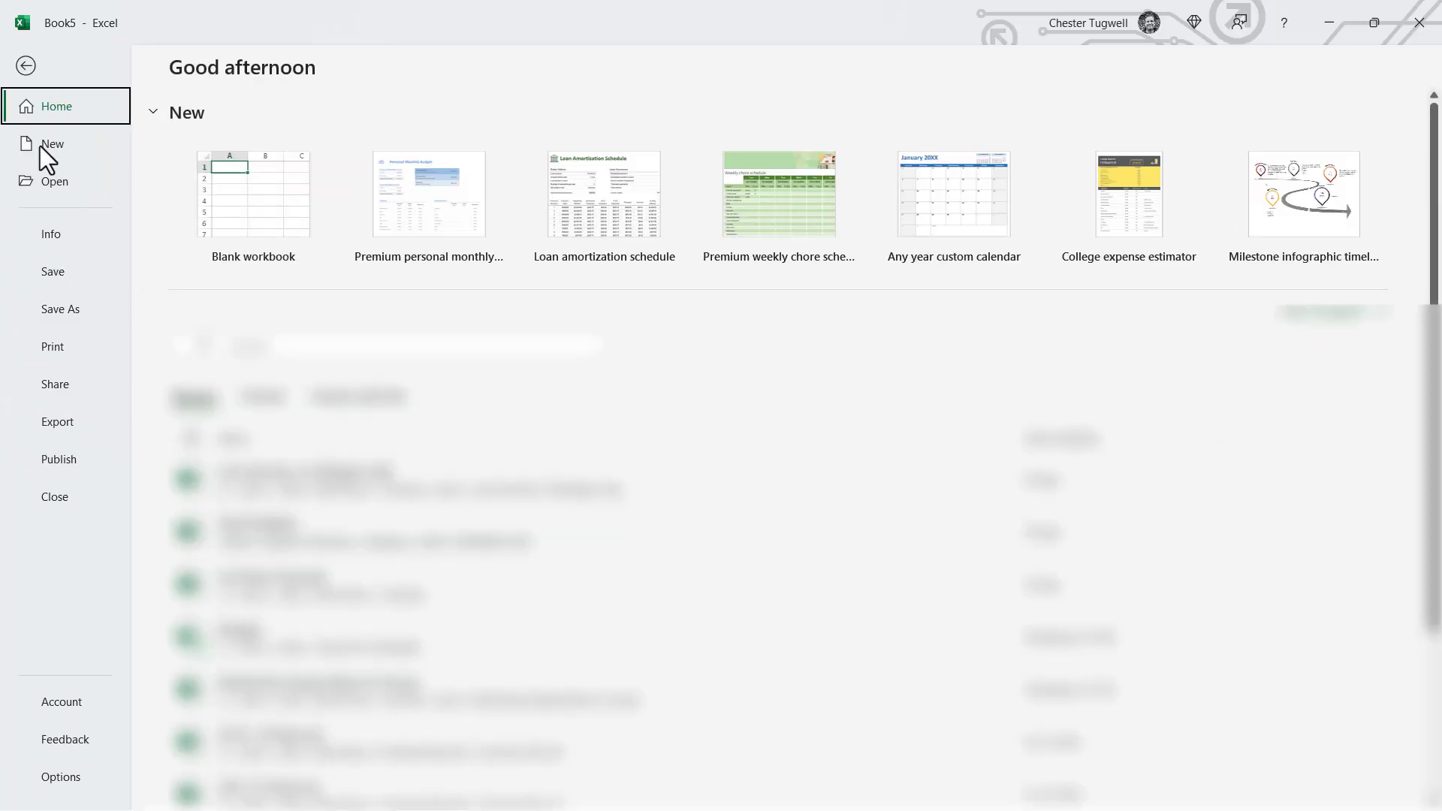
Enable the From Text (Legacy) import wizard under Excel Options > Data
{"action": "left_click", "coordinate": [66, 777]}
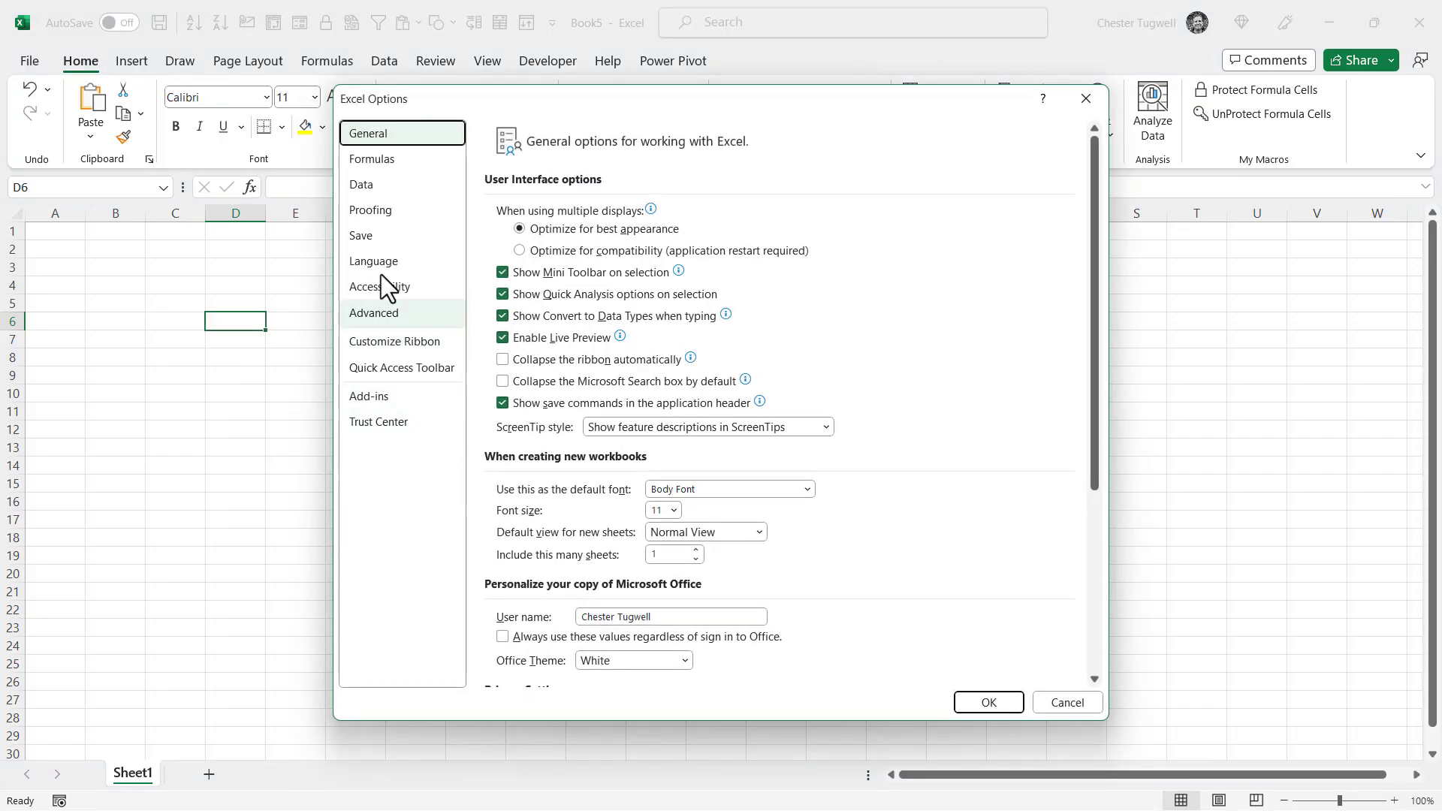
{"action": "left_click", "coordinate": [364, 187]}
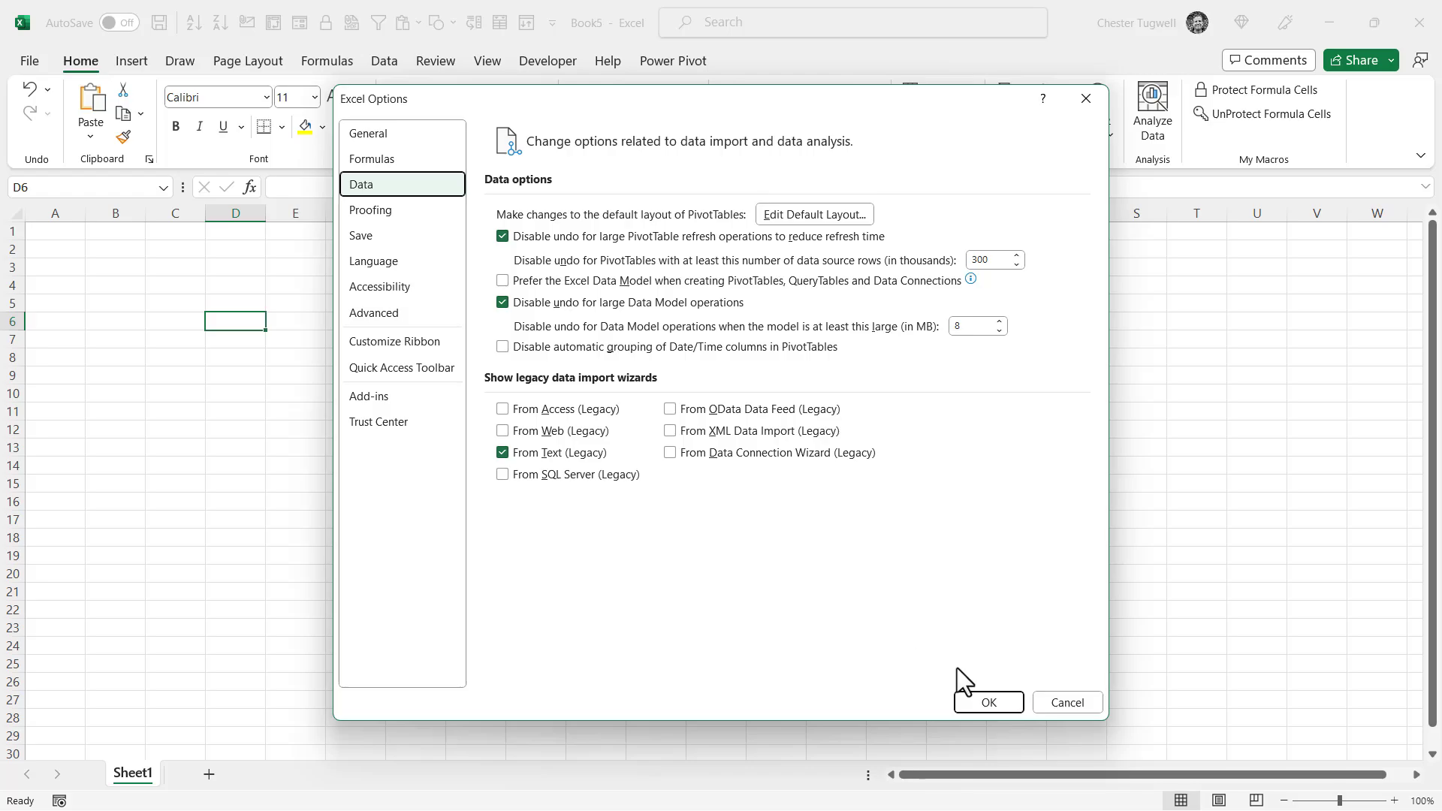
{"action": "left_click", "coordinate": [963, 697]}
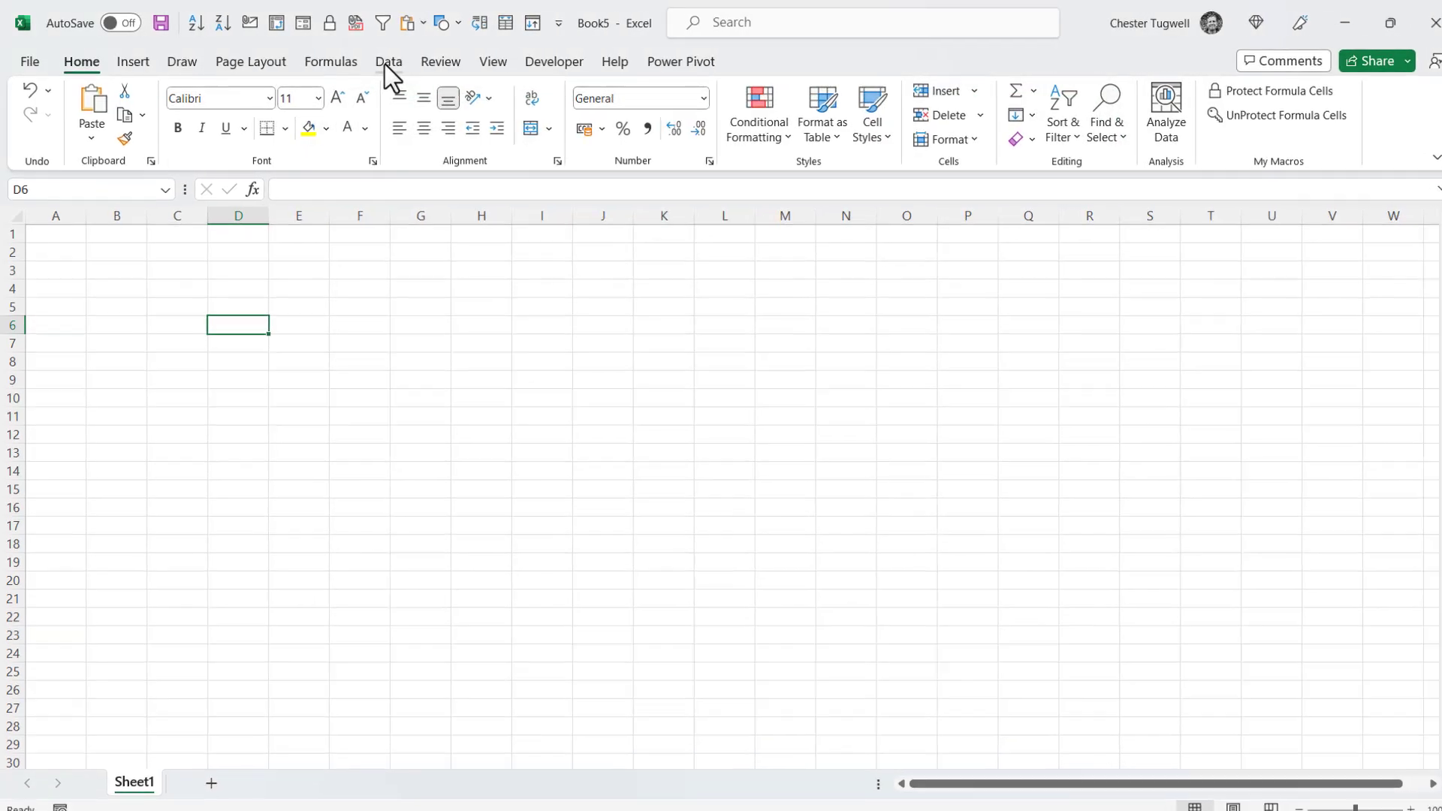
Import snumbers.txt through Data > Get Data > Legacy Wizards > From Text (Legacy)
{"action": "left_click", "coordinate": [386, 63]}
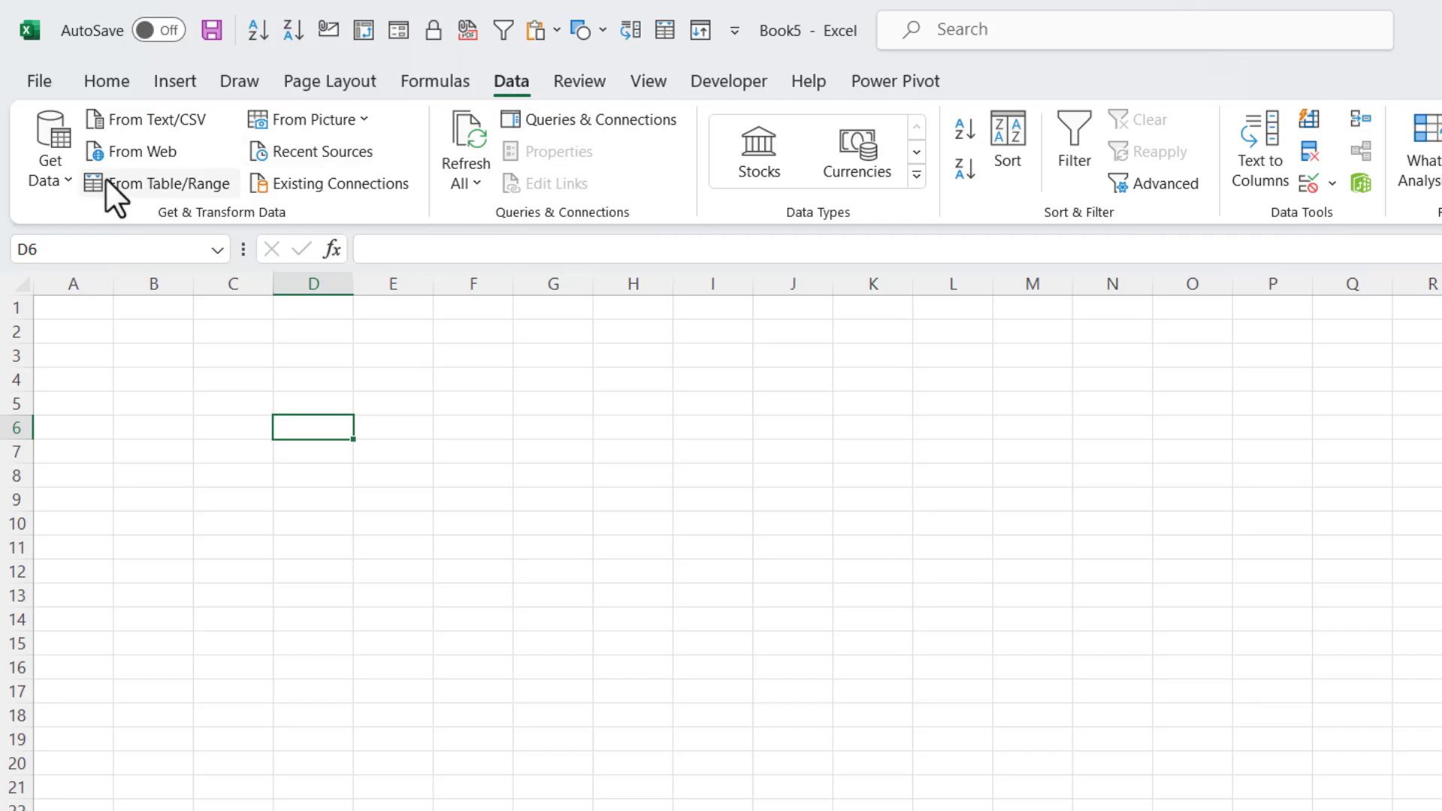
{"action": "left_click", "coordinate": [56, 162]}
{"action": "mouse_move", "coordinate": [142, 523]}
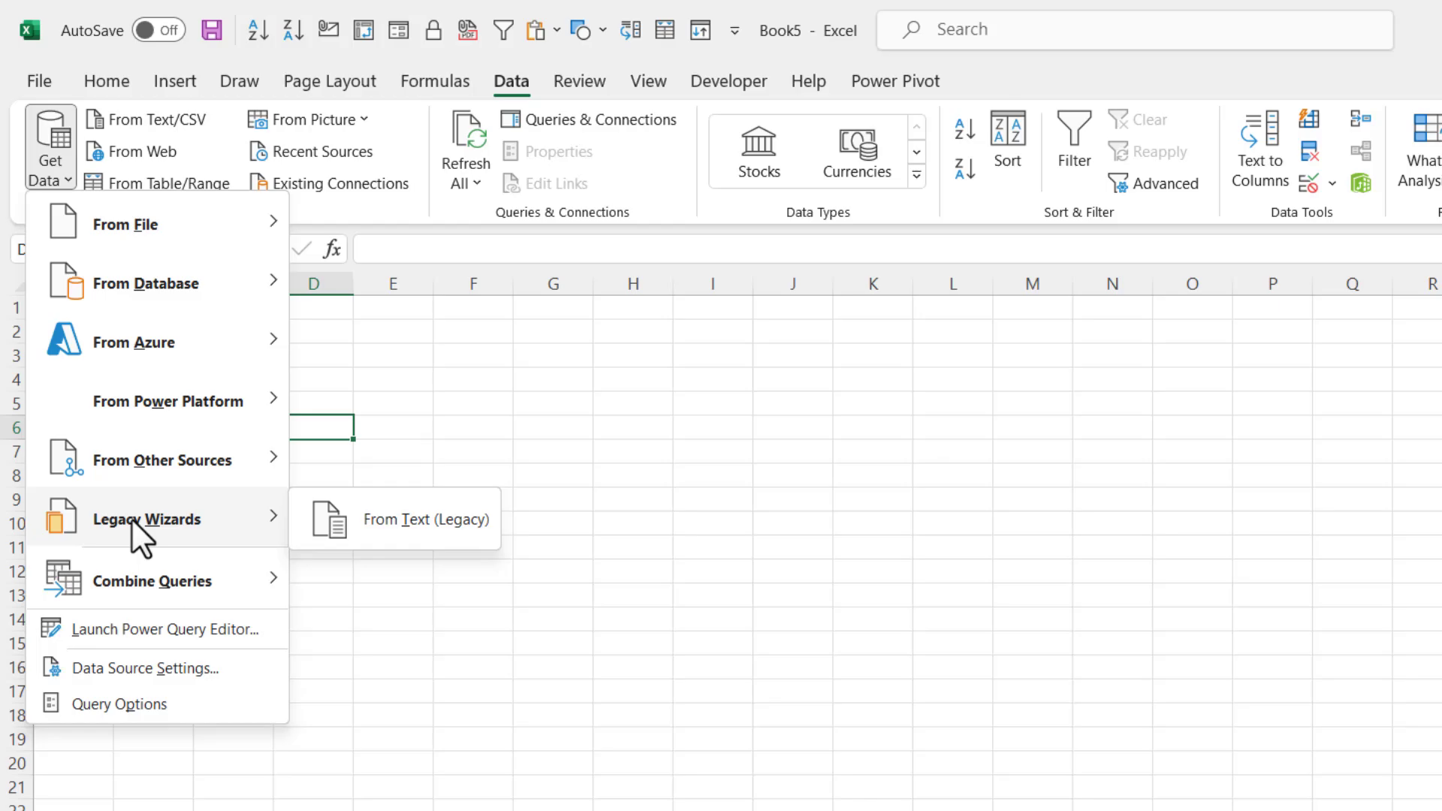
{"action": "left_click", "coordinate": [389, 525]}
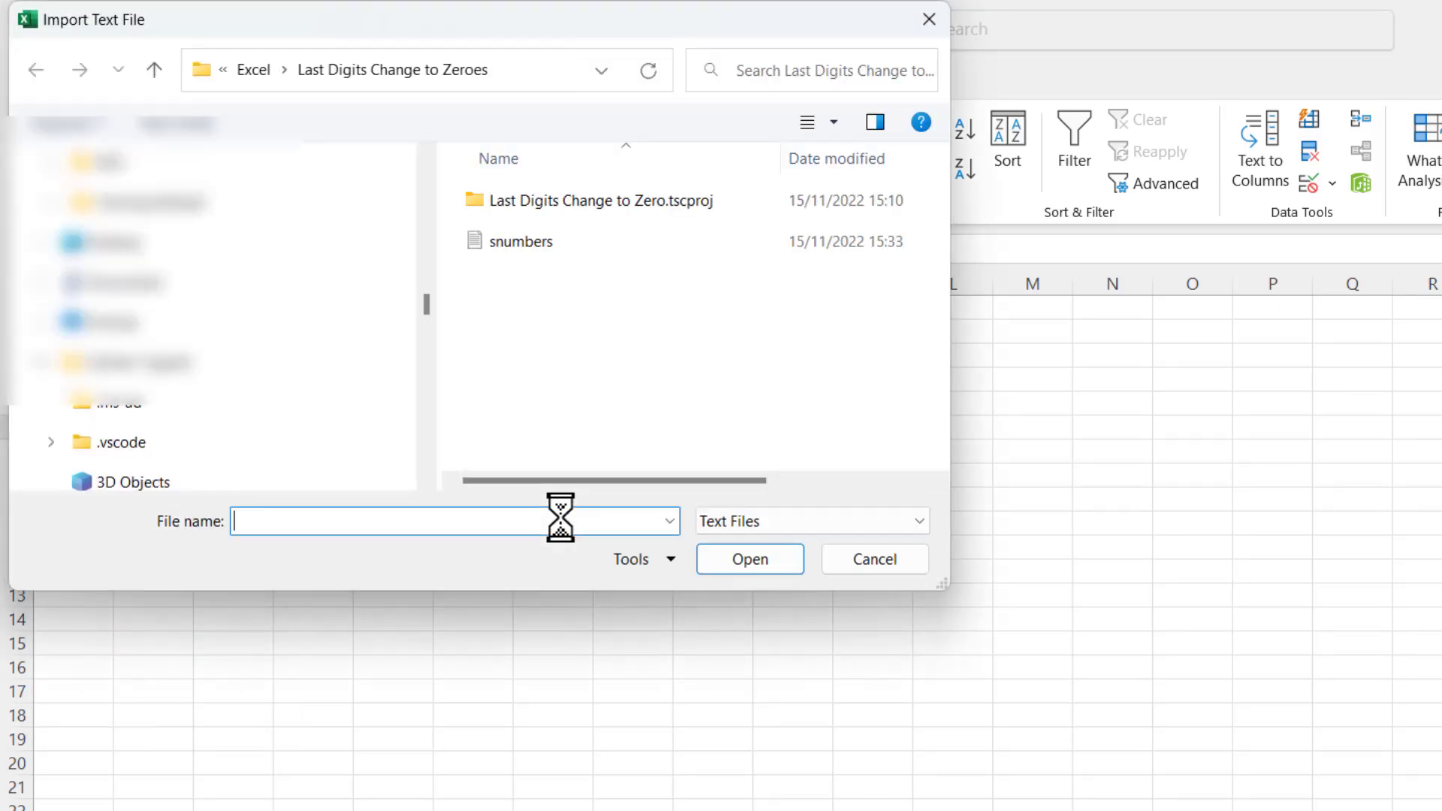
{"action": "left_click", "coordinate": [506, 241]}
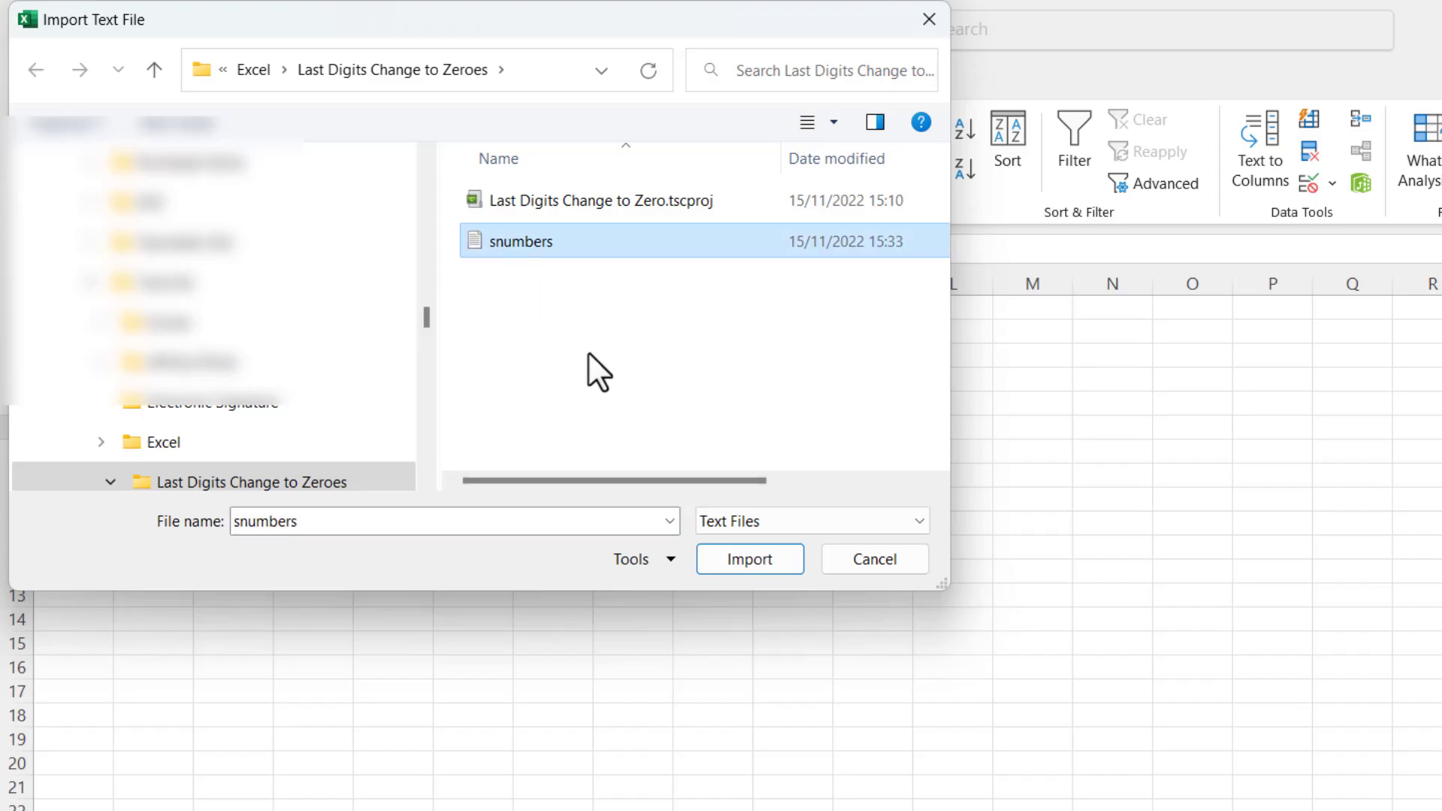
{"action": "left_click", "coordinate": [723, 556]}
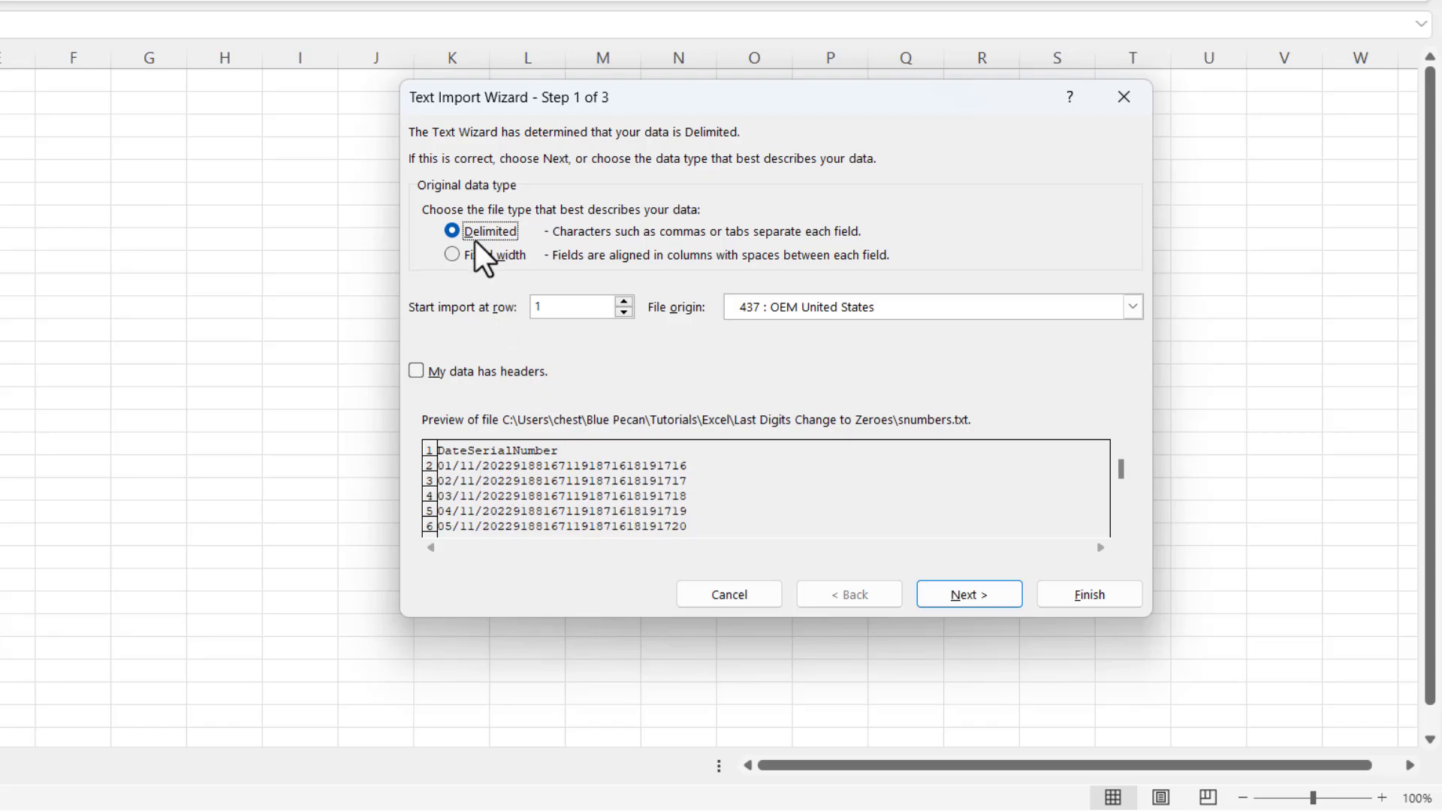
Keep Delimited with tab delimiters, set Date to DMY and SerialNumber to Text
{"action": "left_click", "coordinate": [963, 597]}
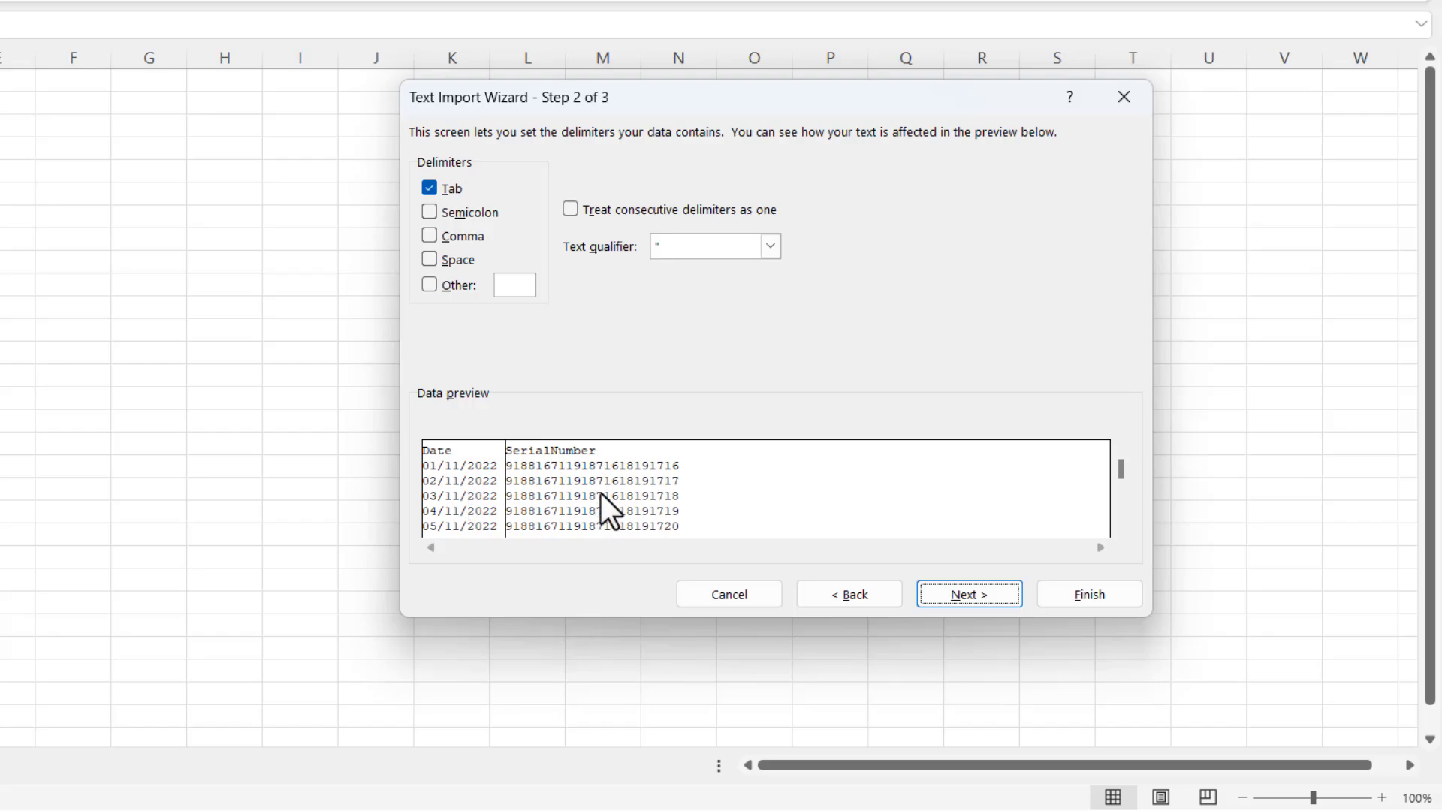
{"action": "left_click", "coordinate": [953, 596]}
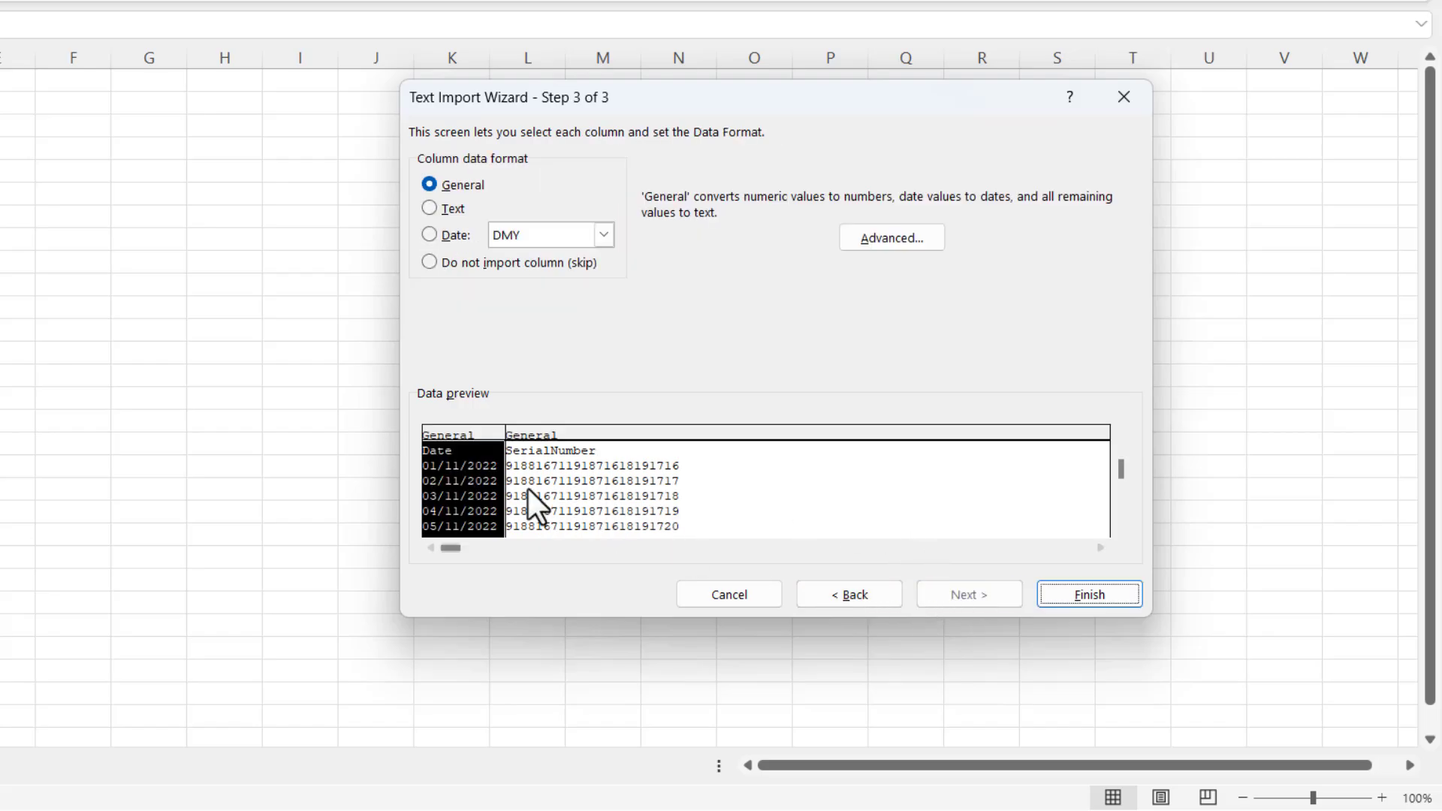
{"action": "left_click", "coordinate": [429, 236]}
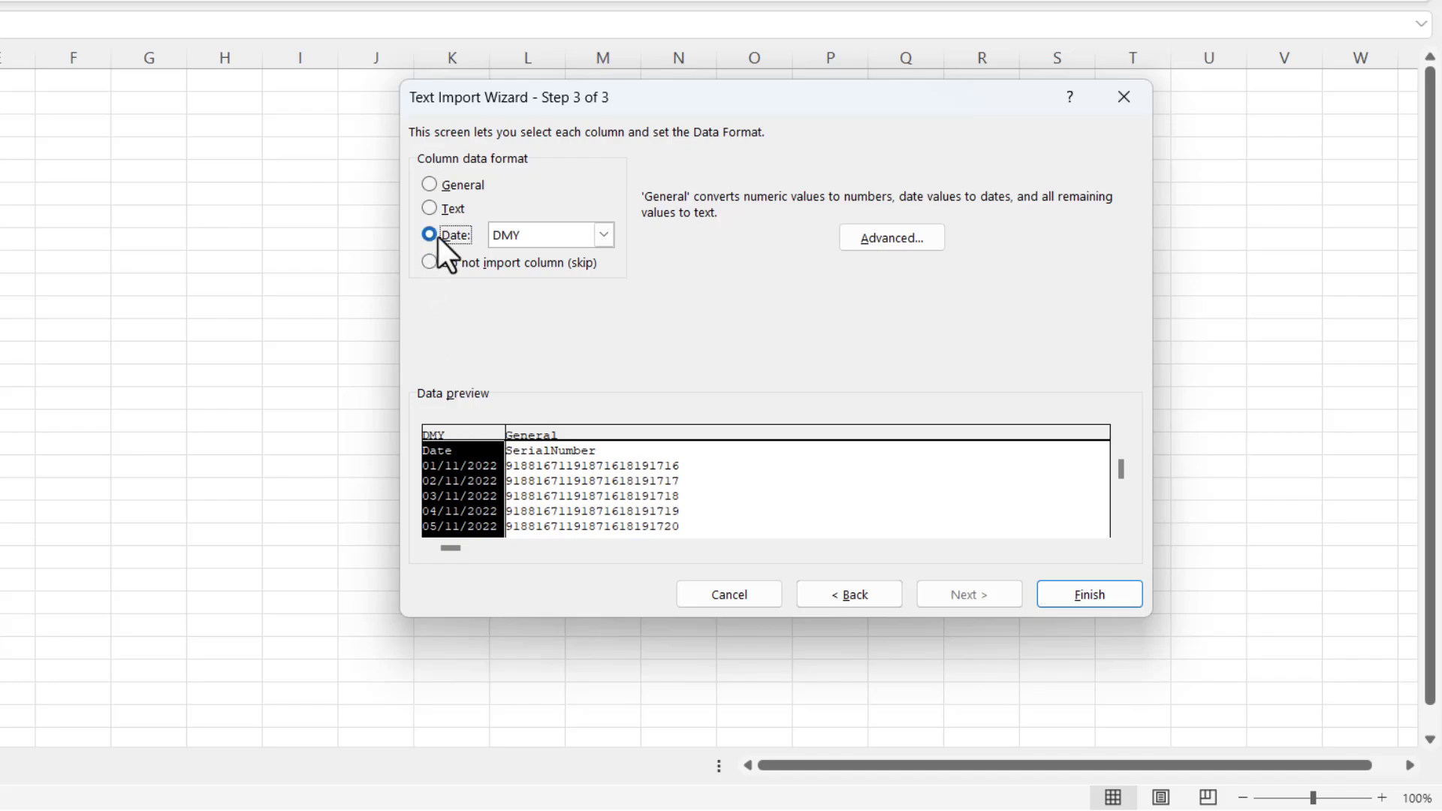
{"action": "left_click", "coordinate": [548, 432]}
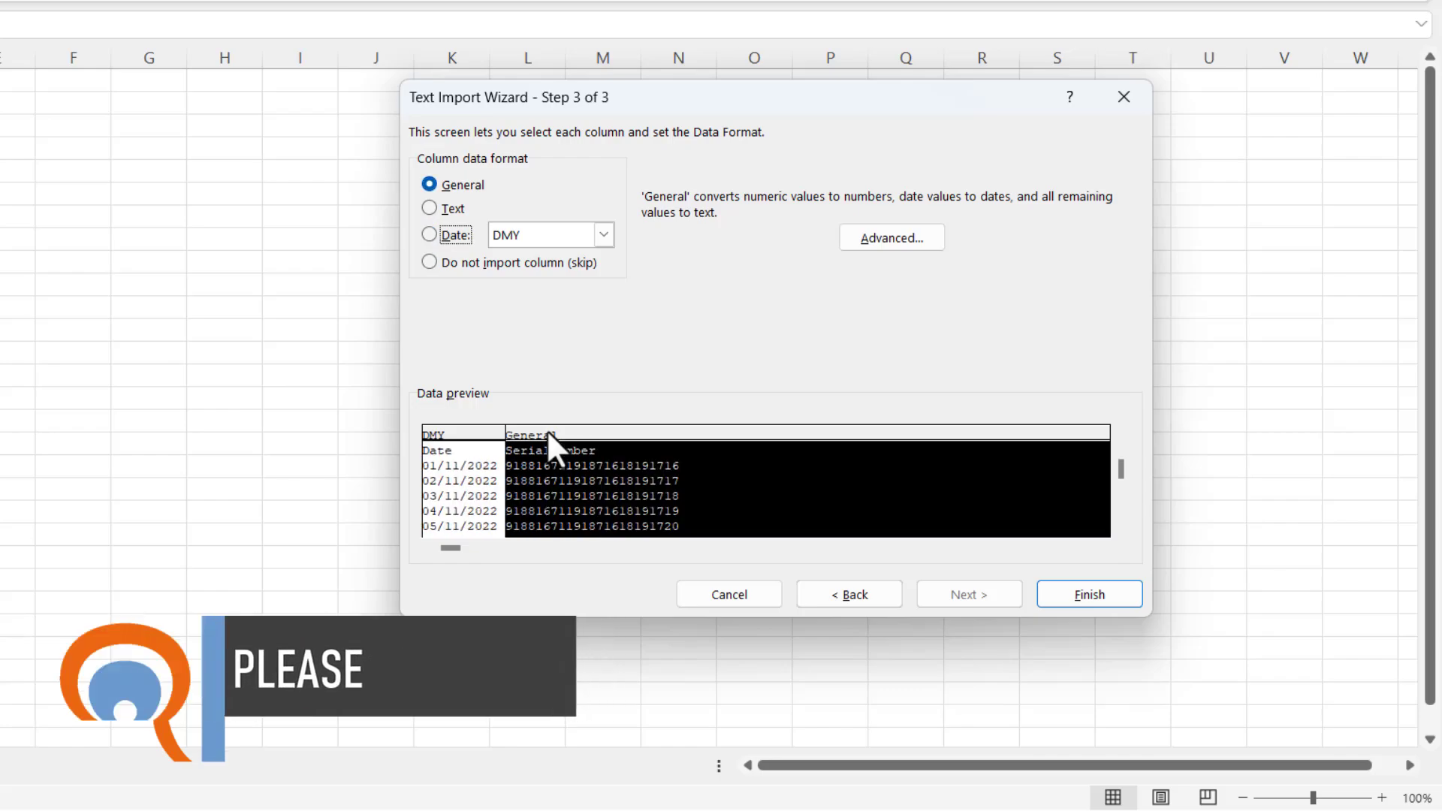
{"action": "left_click", "coordinate": [431, 209]}
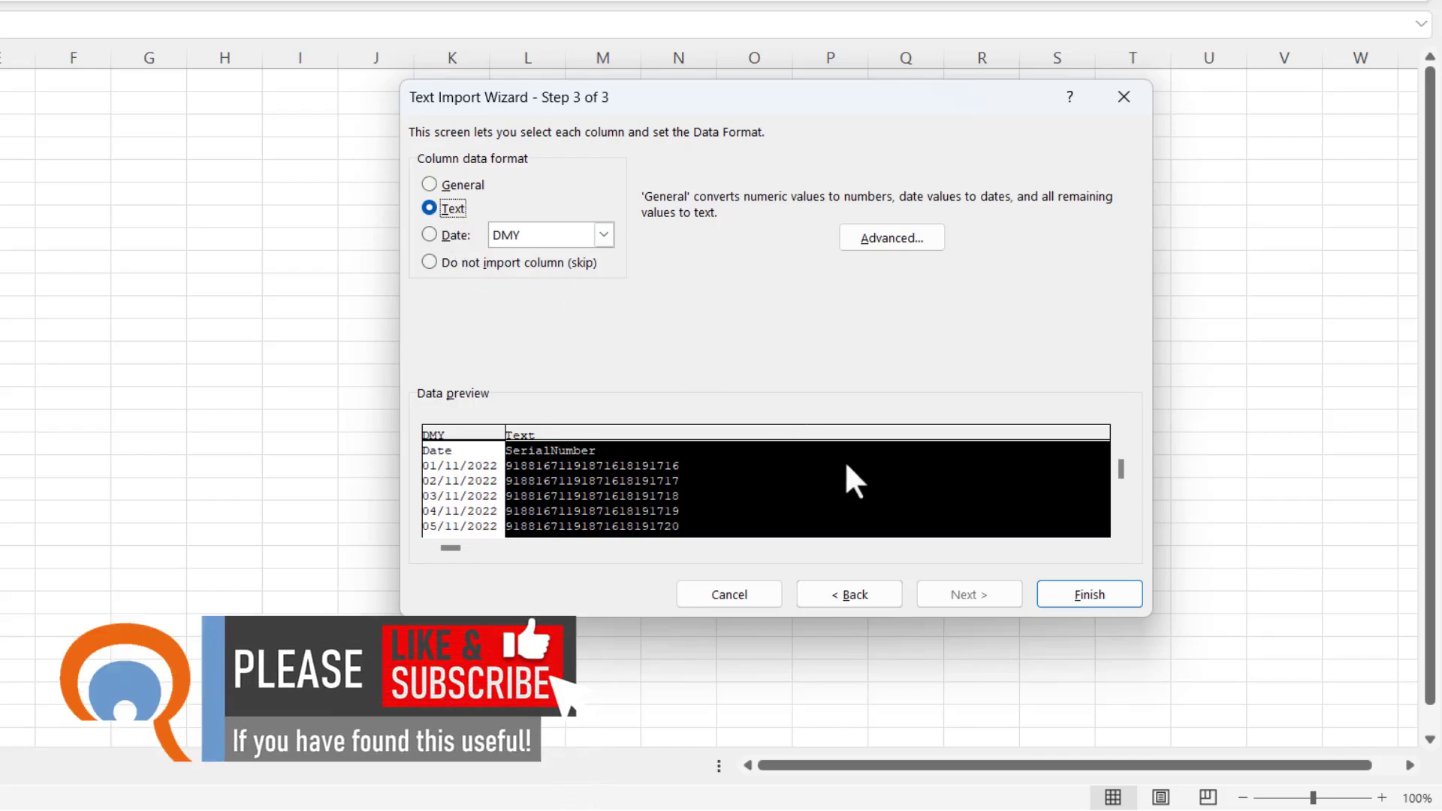
Finish the import into cell B2 and widen column C for the serial numbers
{"action": "left_click", "coordinate": [1076, 594]}
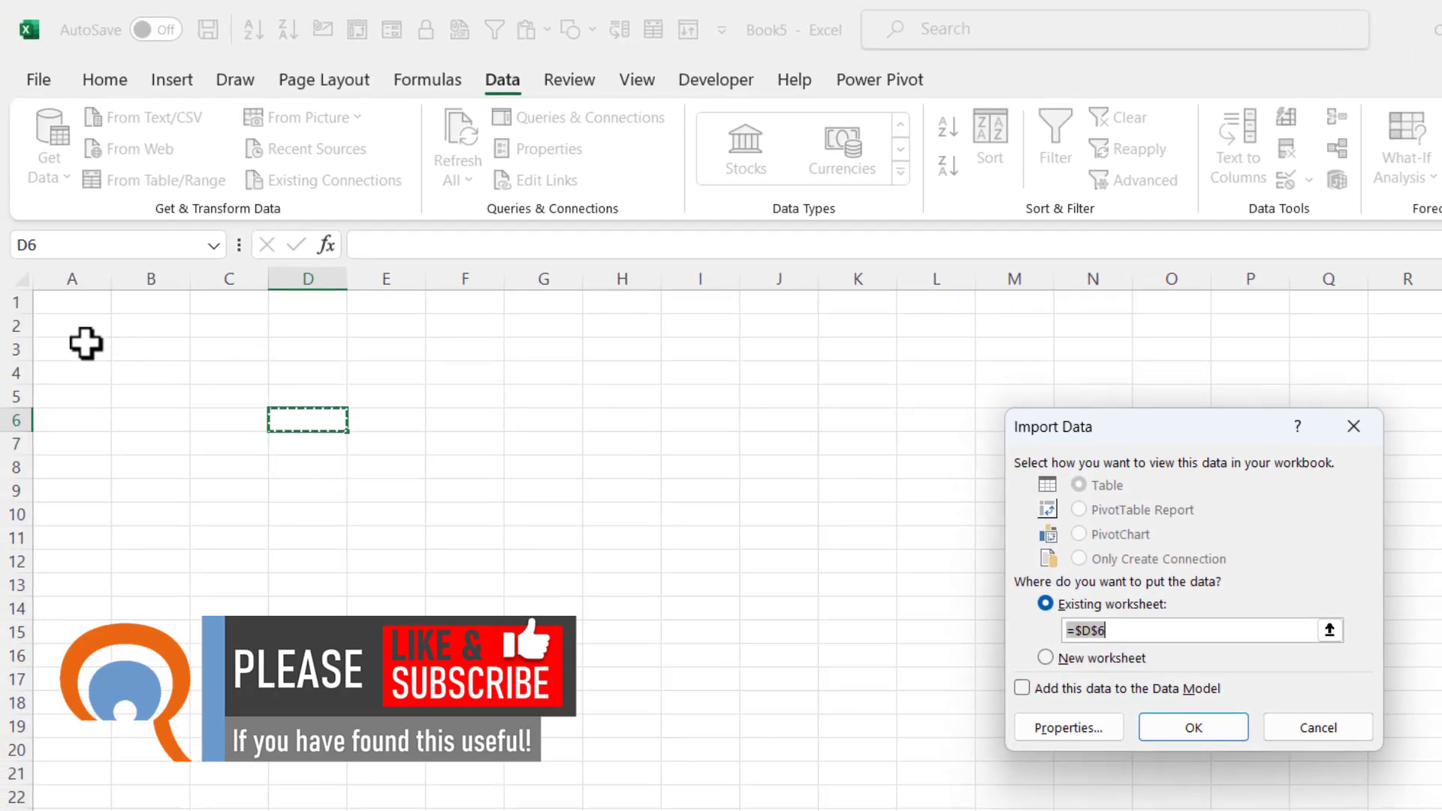
{"action": "left_click", "coordinate": [143, 328]}
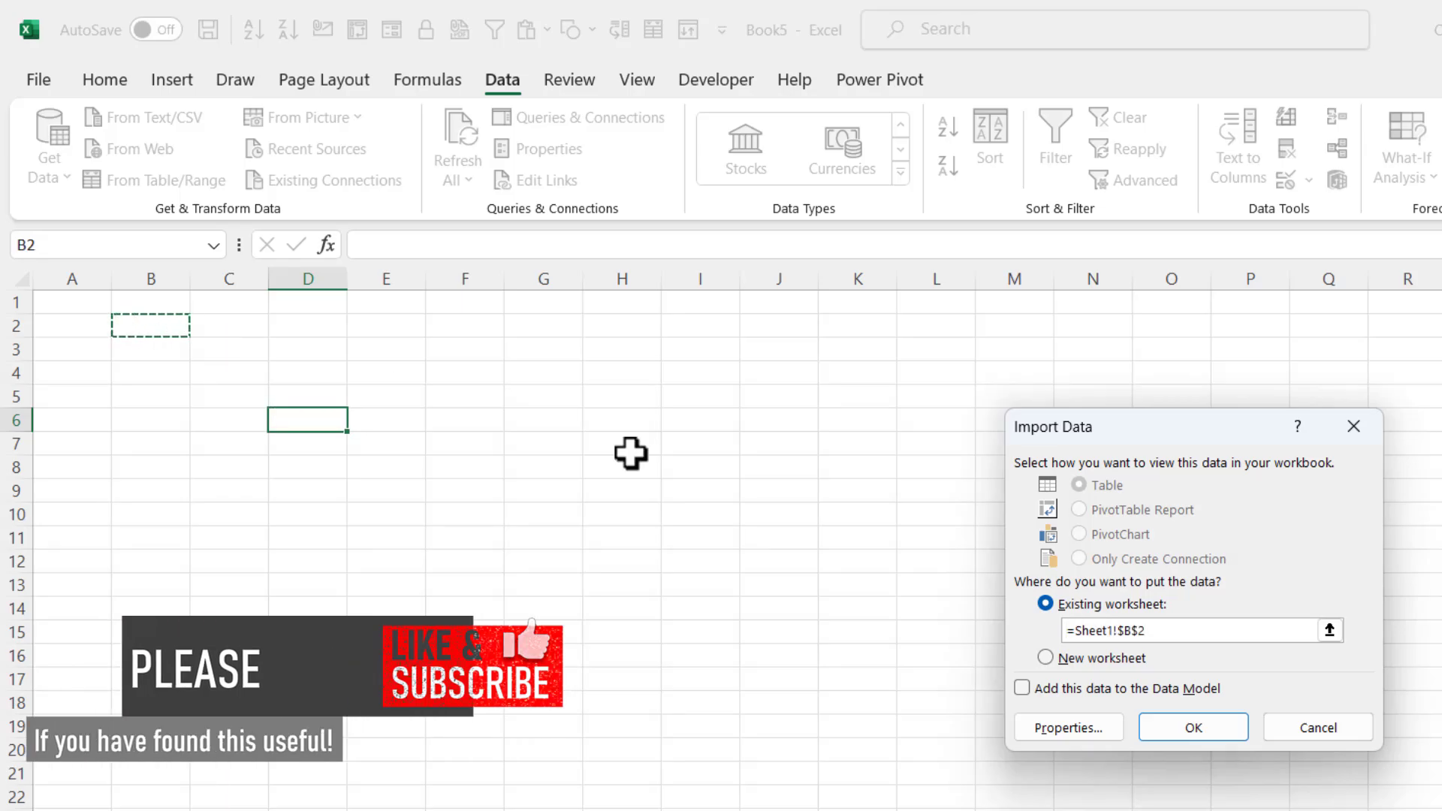
{"action": "left_click", "coordinate": [1151, 725]}
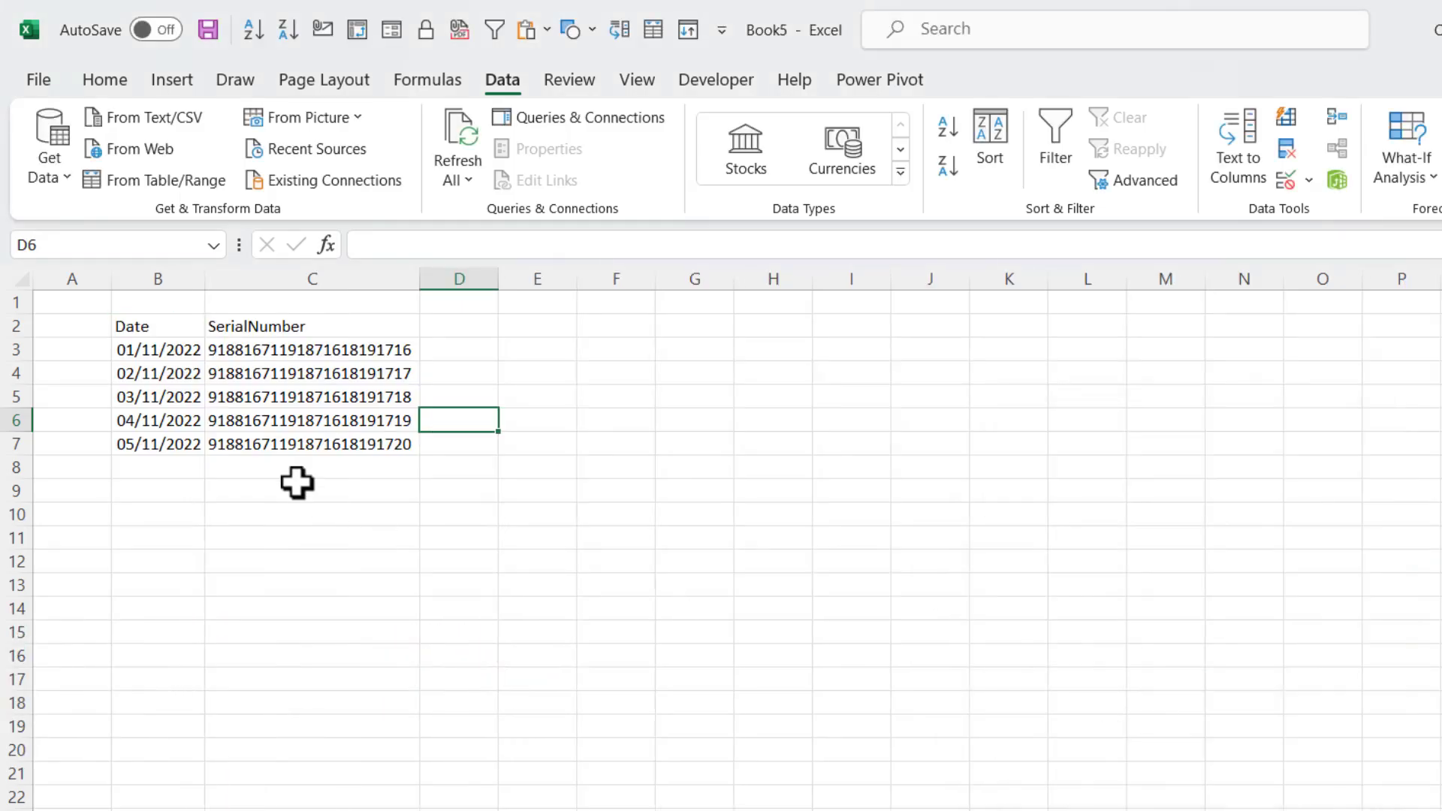
{"action": "left_click_drag", "start_coordinate": [419, 282], "coordinate": [469, 290]}
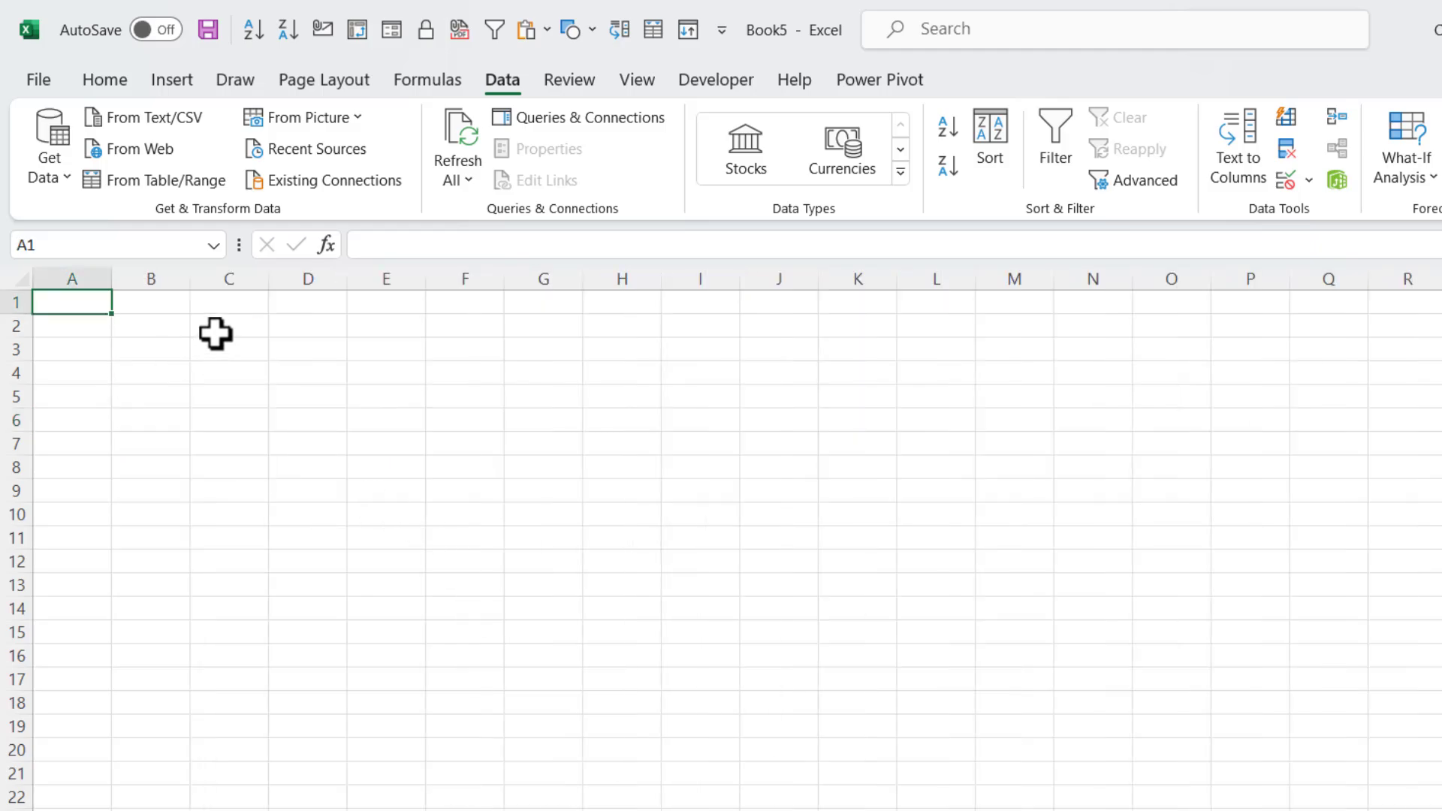
On new Sheet2, import snumbers via Get Data > From File > From Text/CSV
{"action": "left_click", "coordinate": [217, 331]}
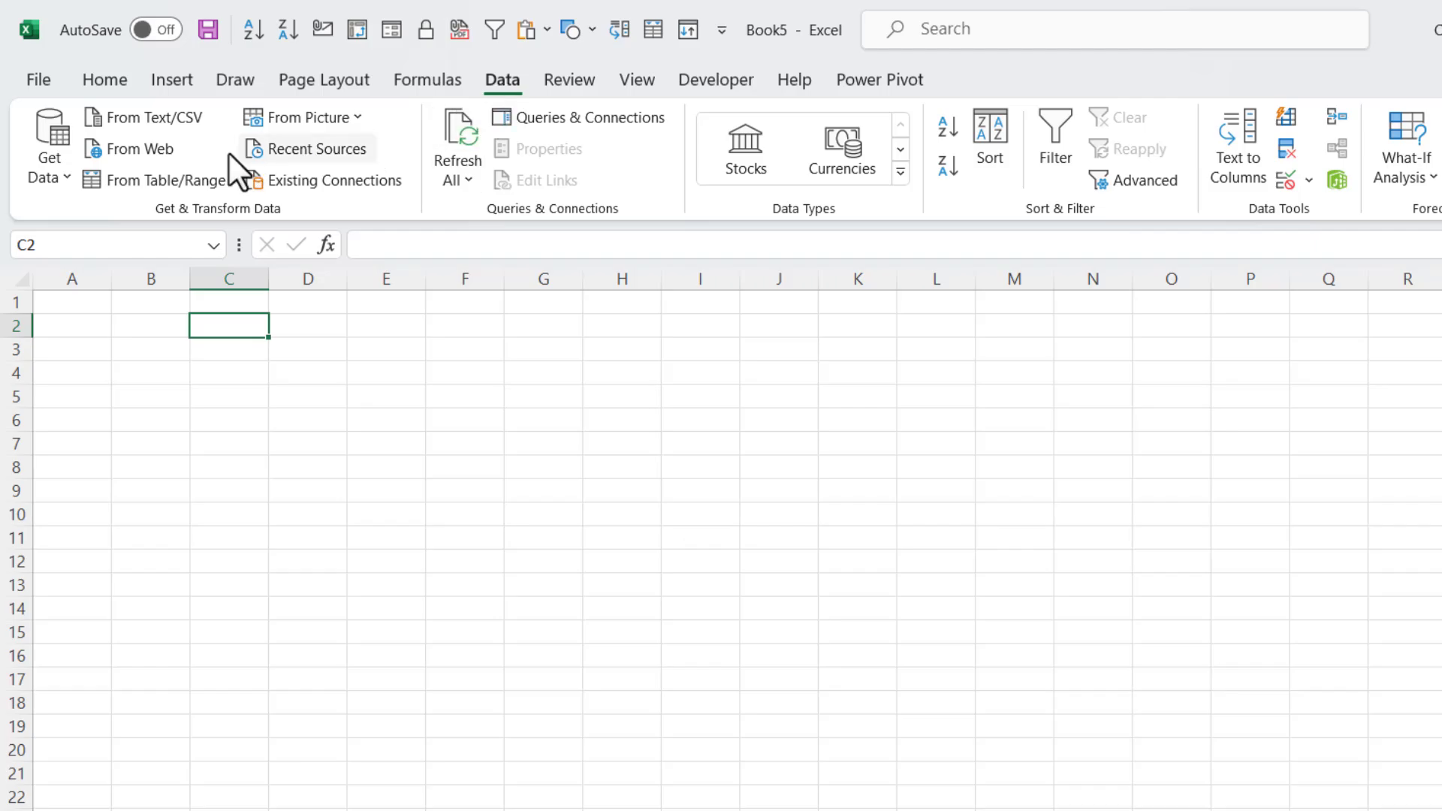
{"action": "left_click", "coordinate": [43, 173]}
{"action": "mouse_move", "coordinate": [119, 211]}
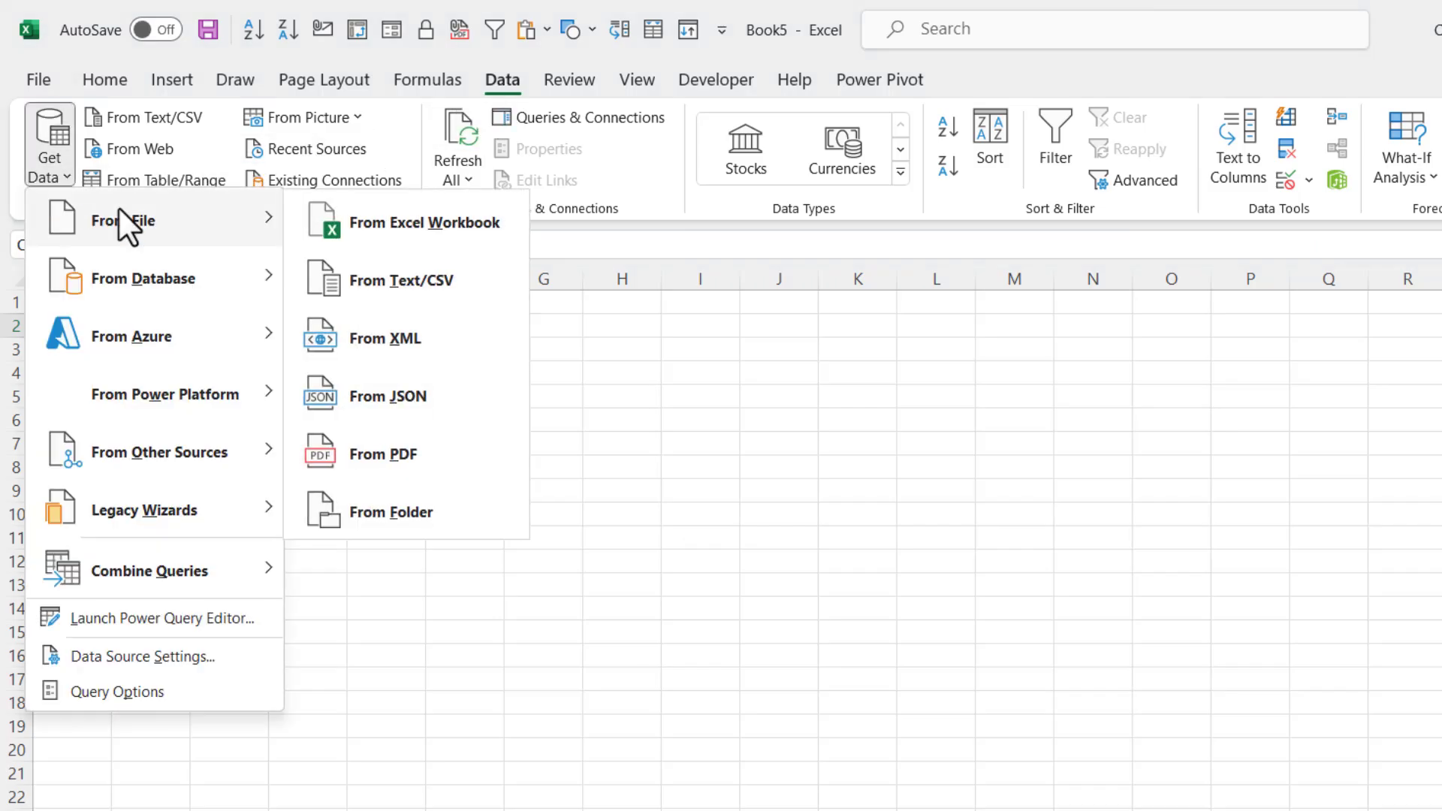
{"action": "left_click", "coordinate": [426, 291]}
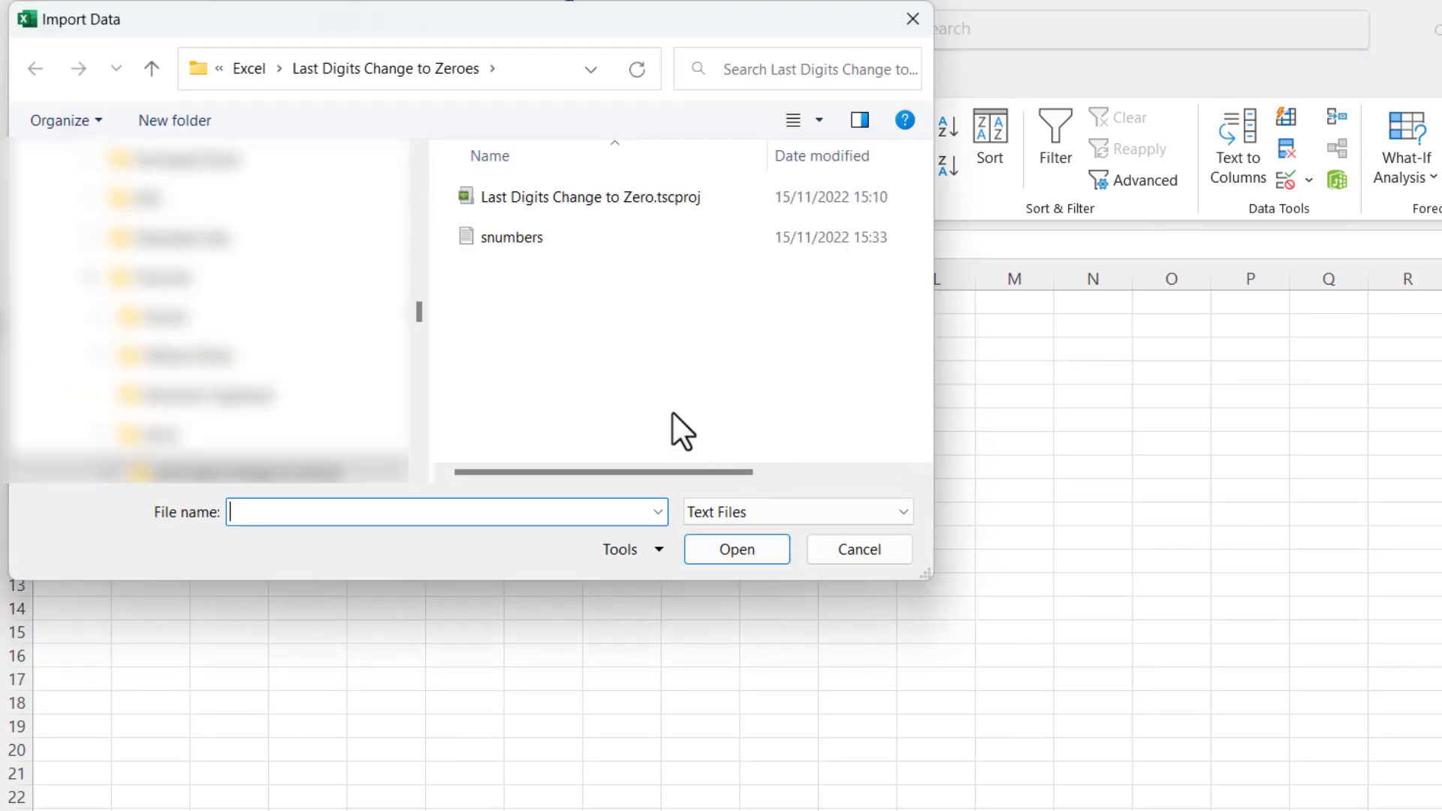
{"action": "left_click", "coordinate": [505, 239]}
{"action": "left_click", "coordinate": [713, 556]}
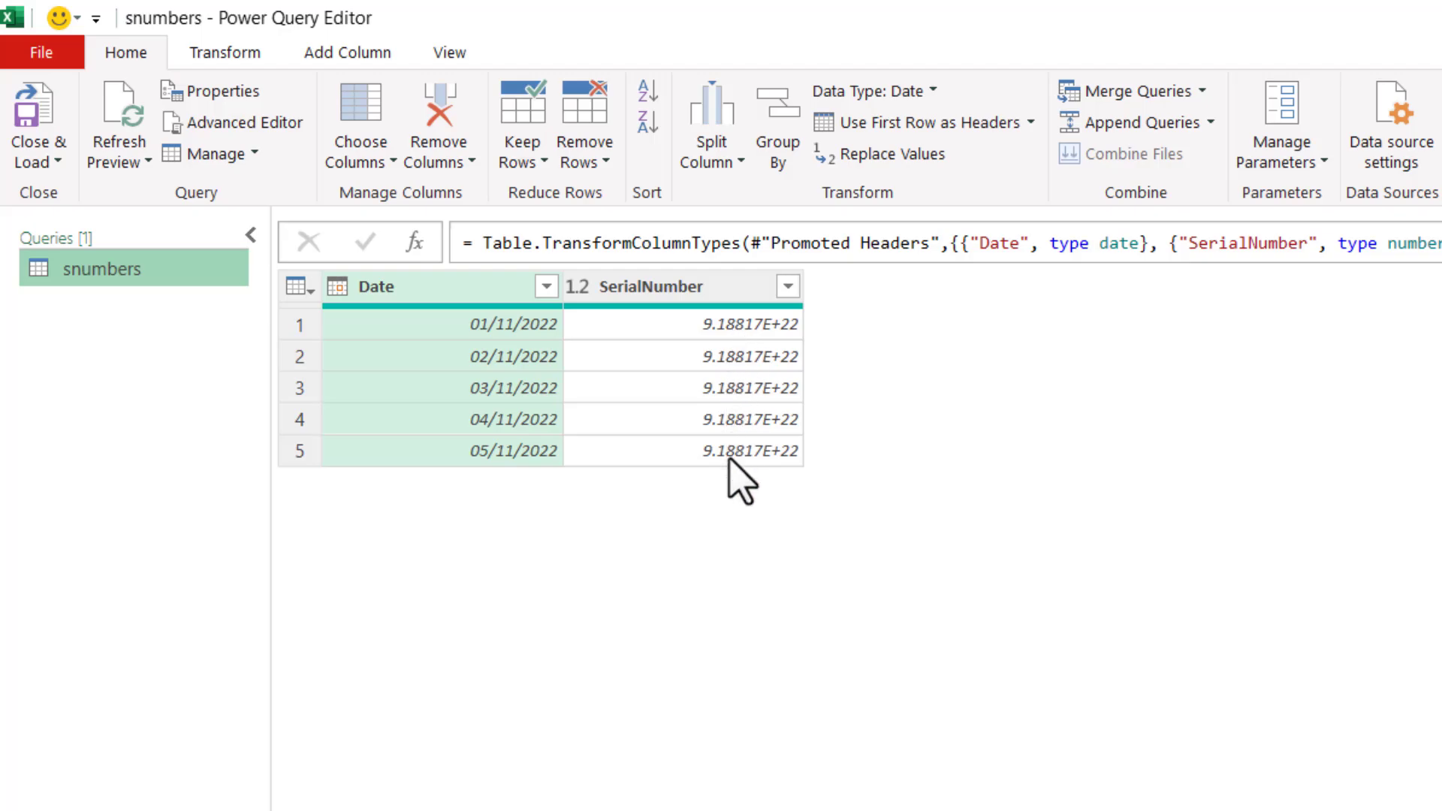
Change the SerialNumber column type to Text, replacing the existing type step
{"action": "left_click", "coordinate": [579, 289]}
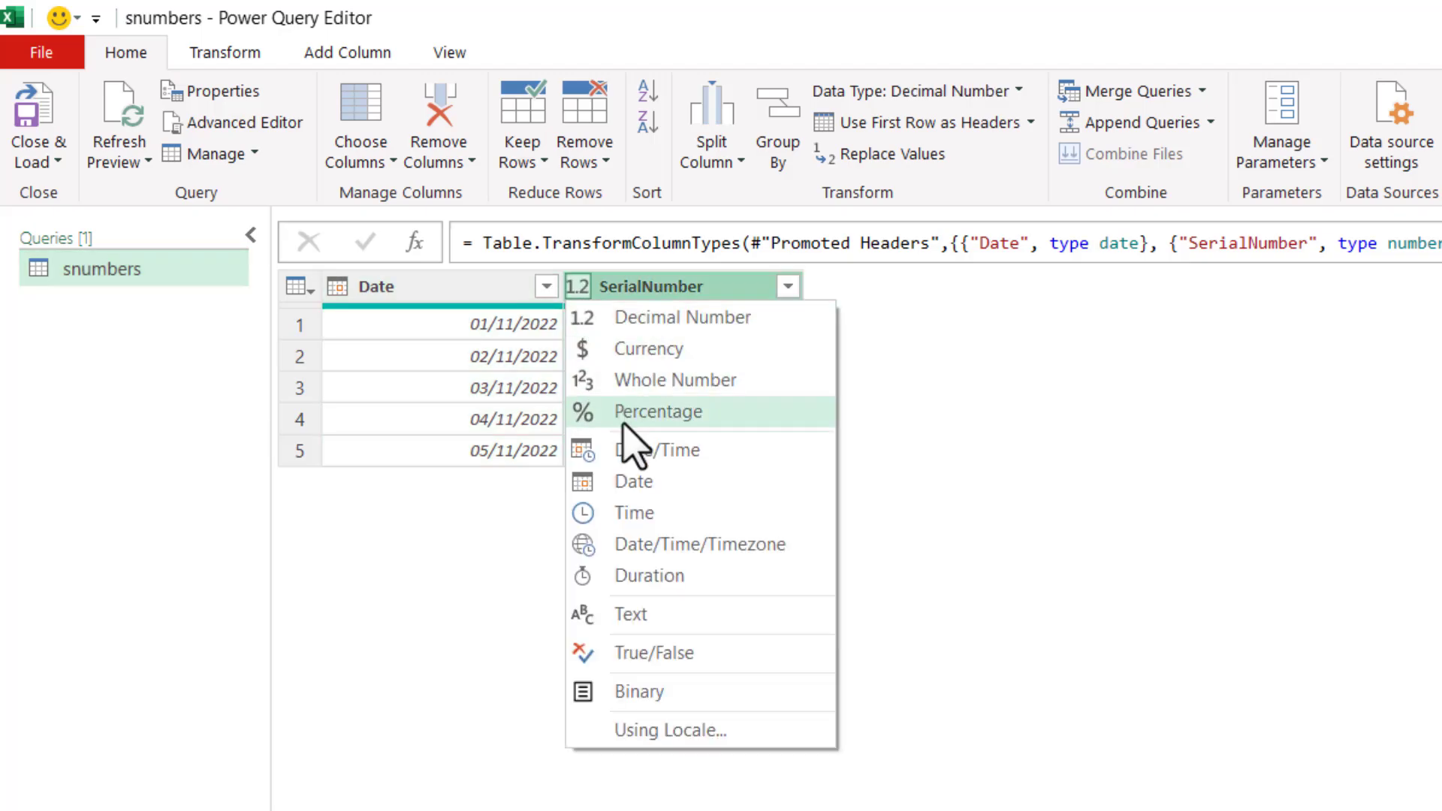
{"action": "left_click", "coordinate": [635, 615]}
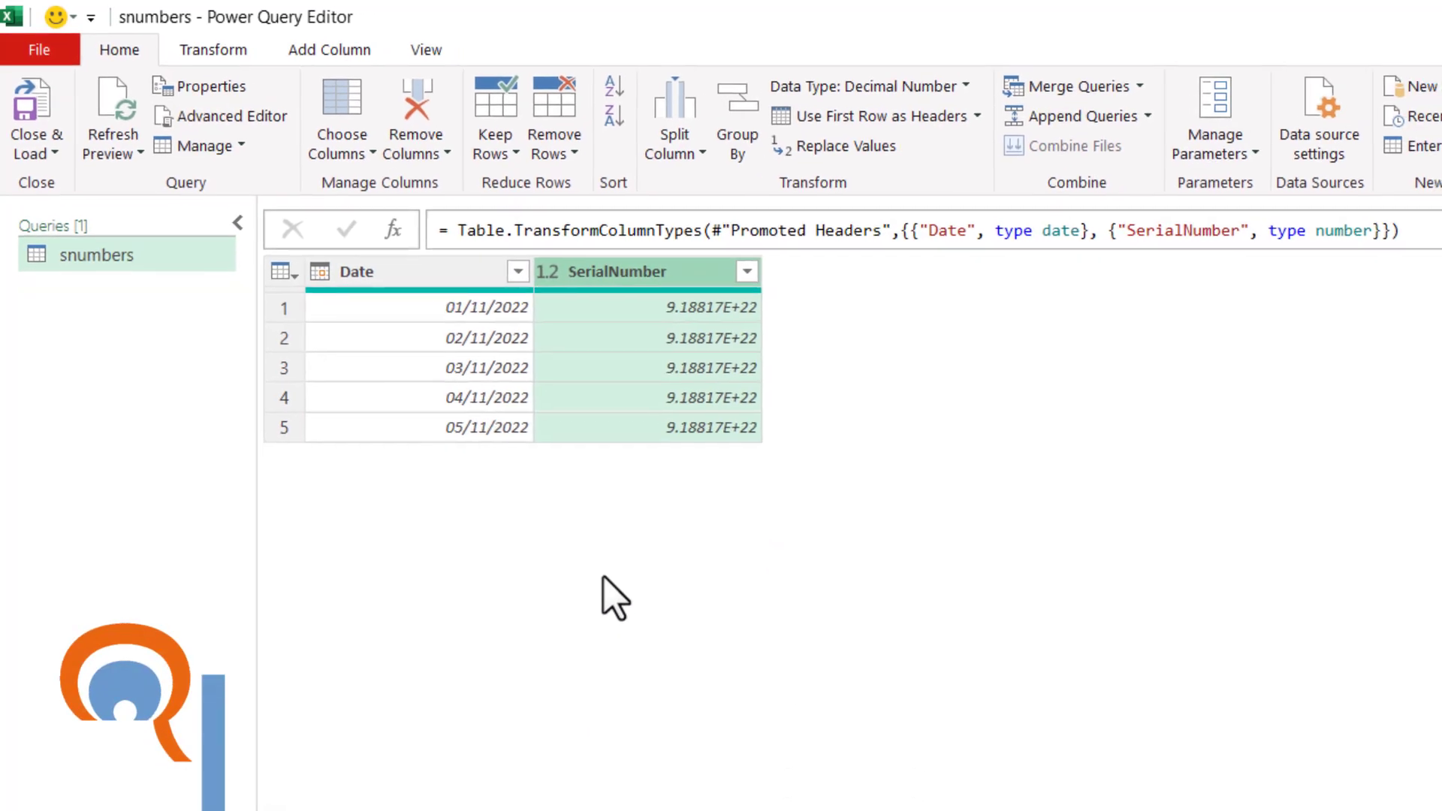
{"action": "left_click", "coordinate": [1031, 685]}
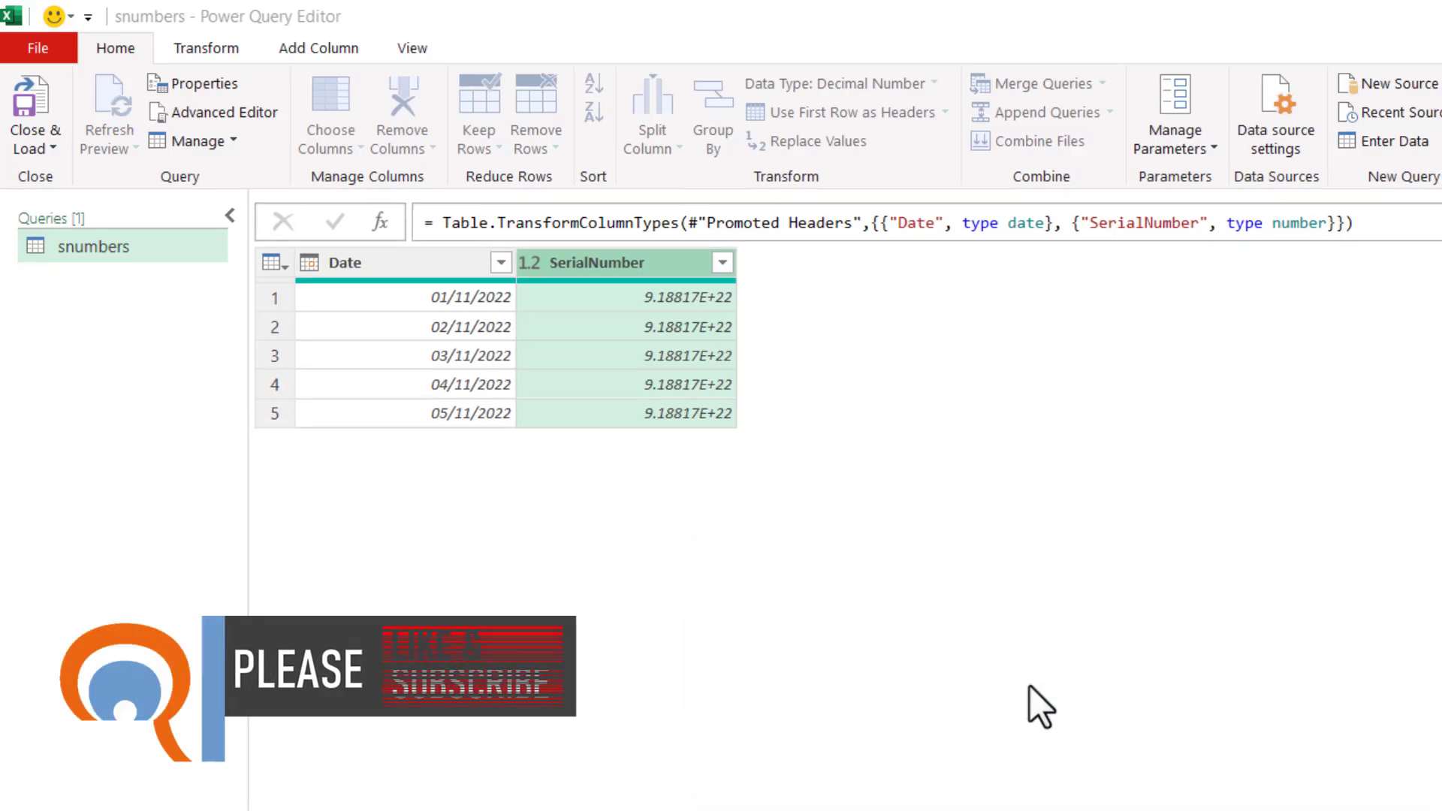
{"action": "left_click", "coordinate": [51, 144]}
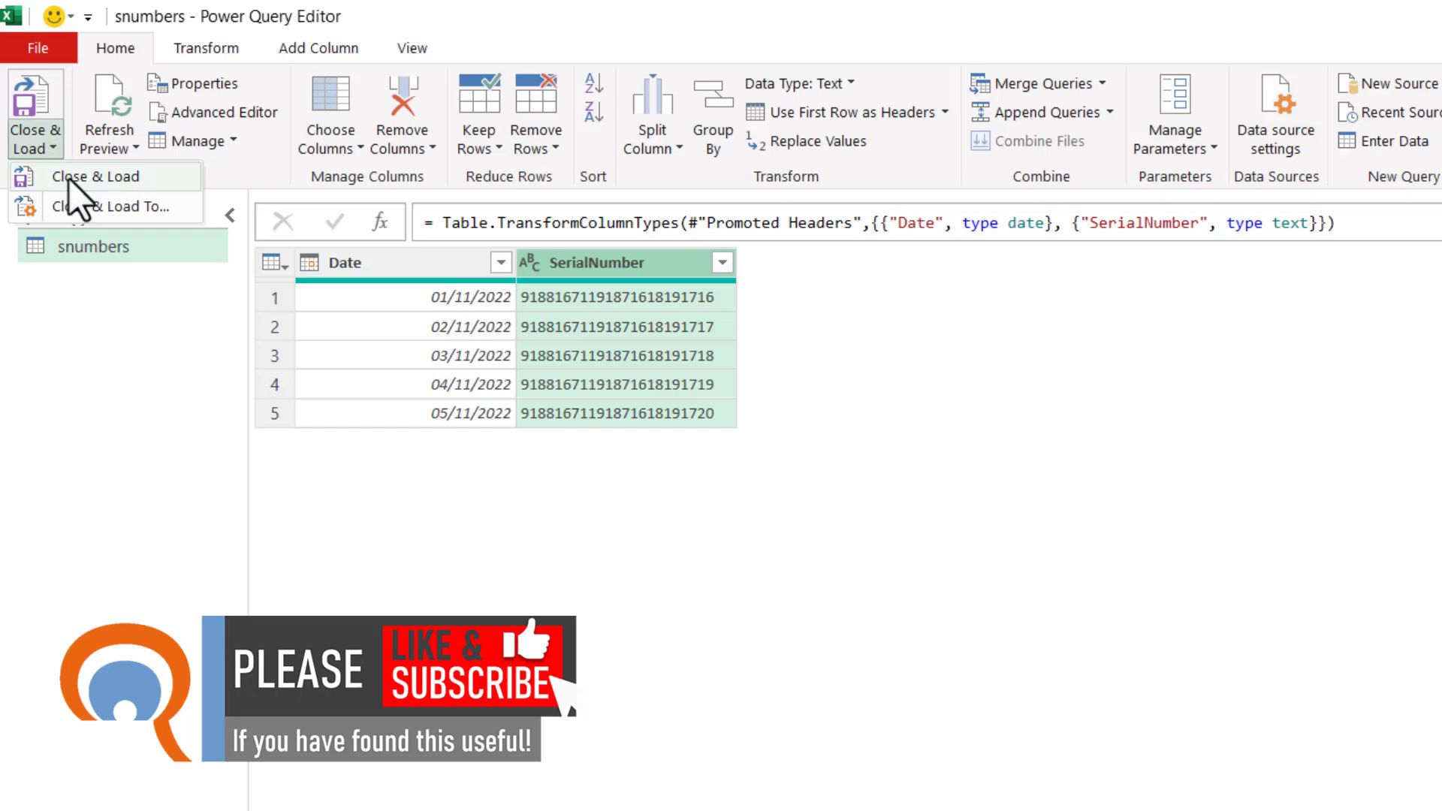
Close & Load the query results into the workbook as the snumbers_1 table
{"action": "left_click", "coordinate": [69, 179]}
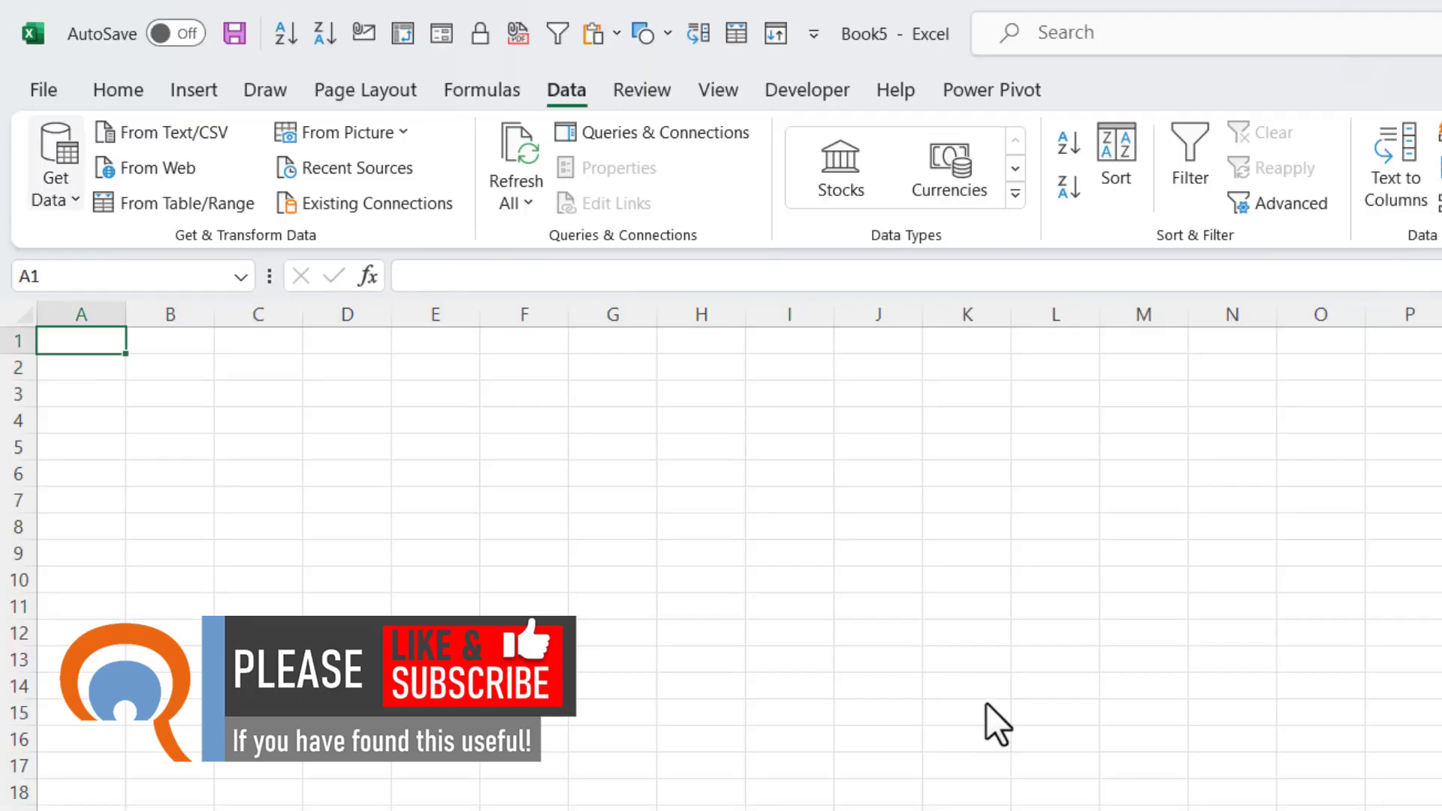